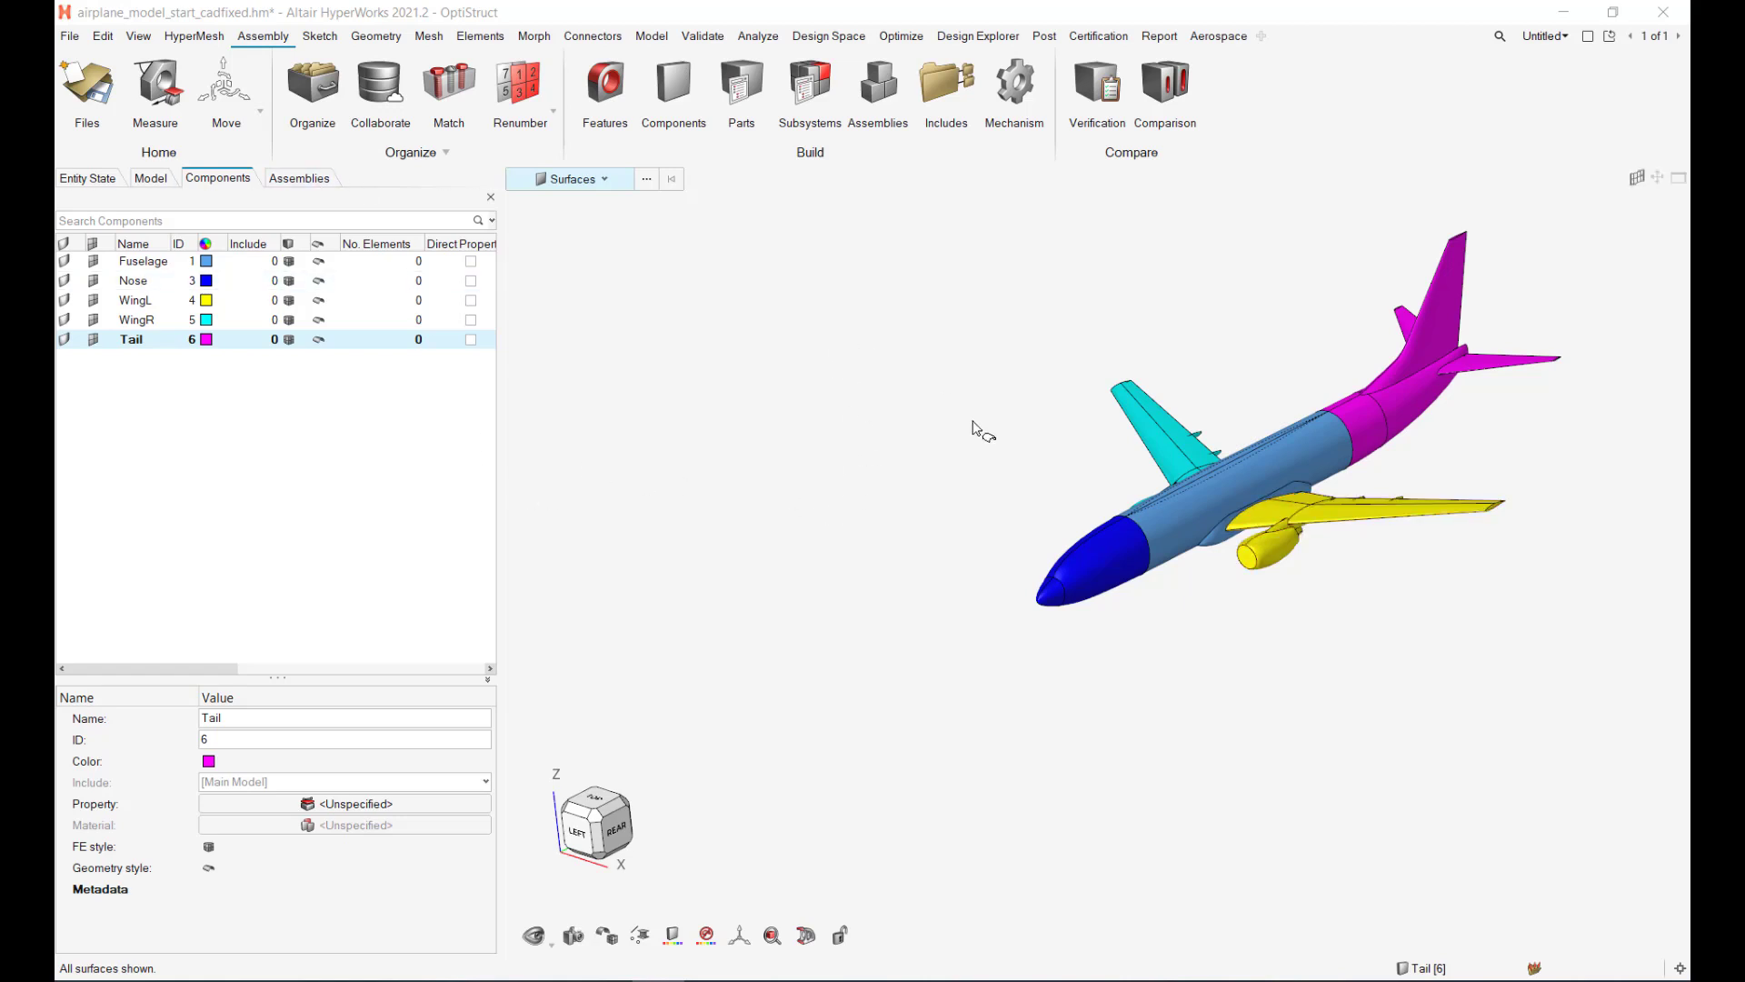
Step: Orbit and pan to inspect the five colour-coded airplane components, then open the File menu
middle_click_drag(762, 455, 940, 523)
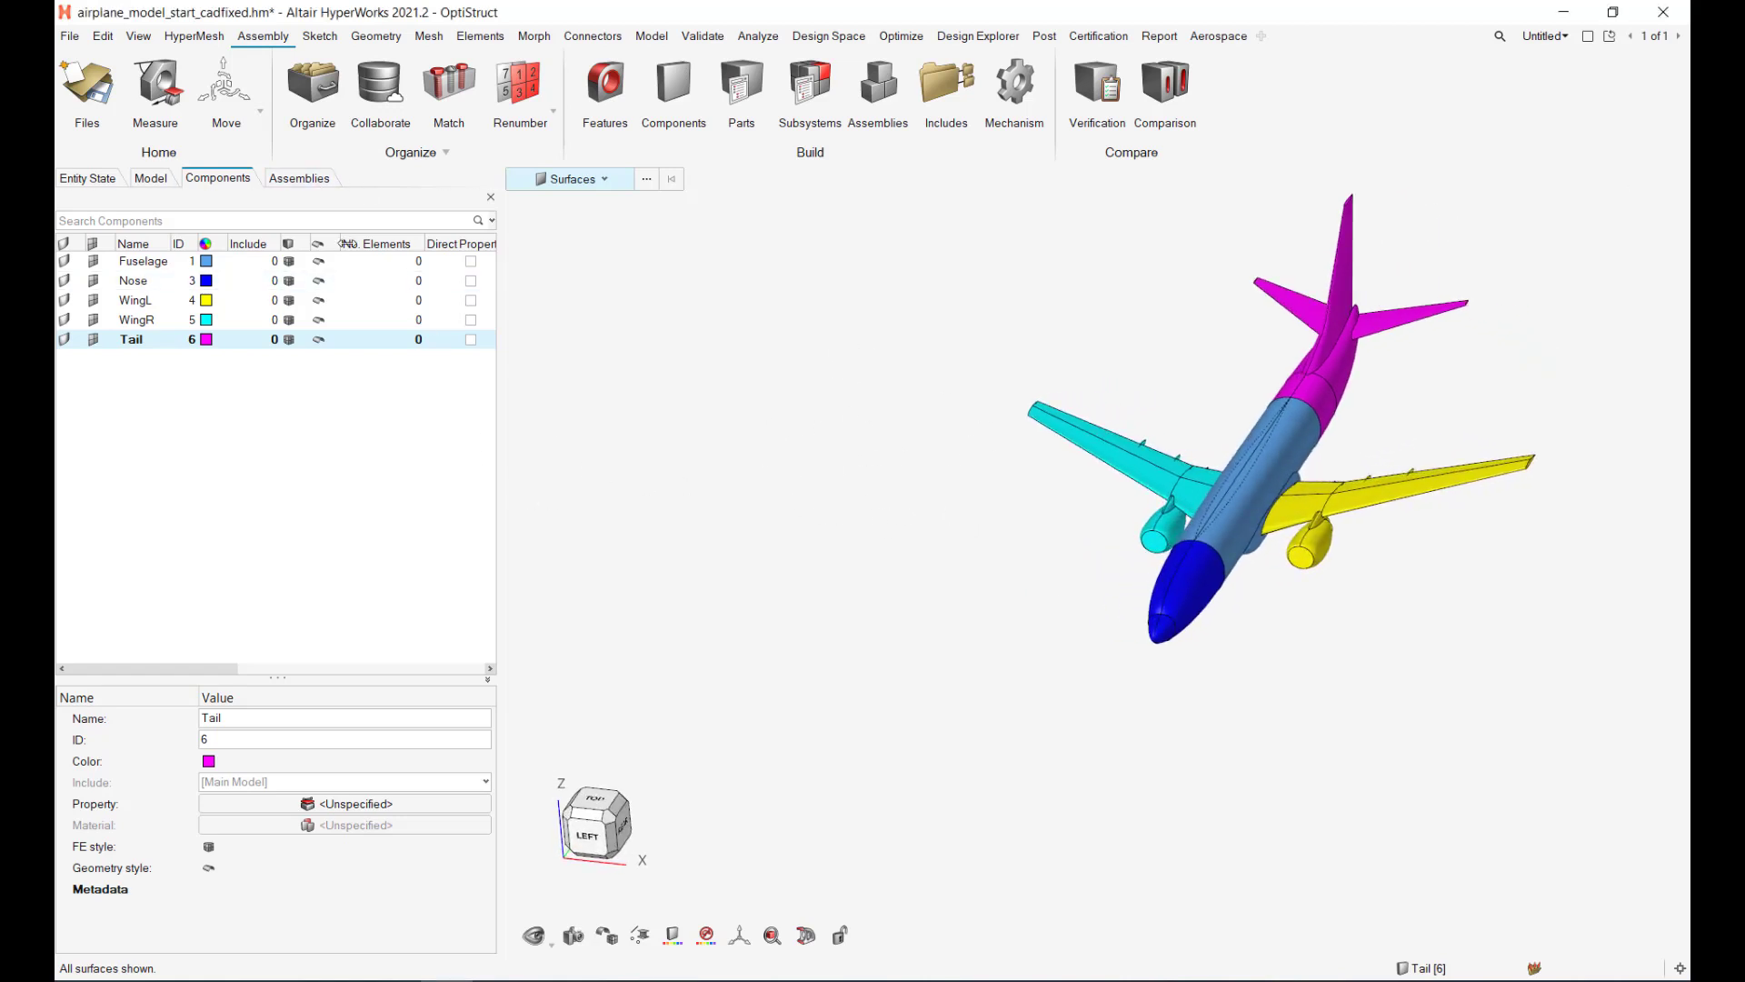
middle_click_drag(962, 597, 815, 655)
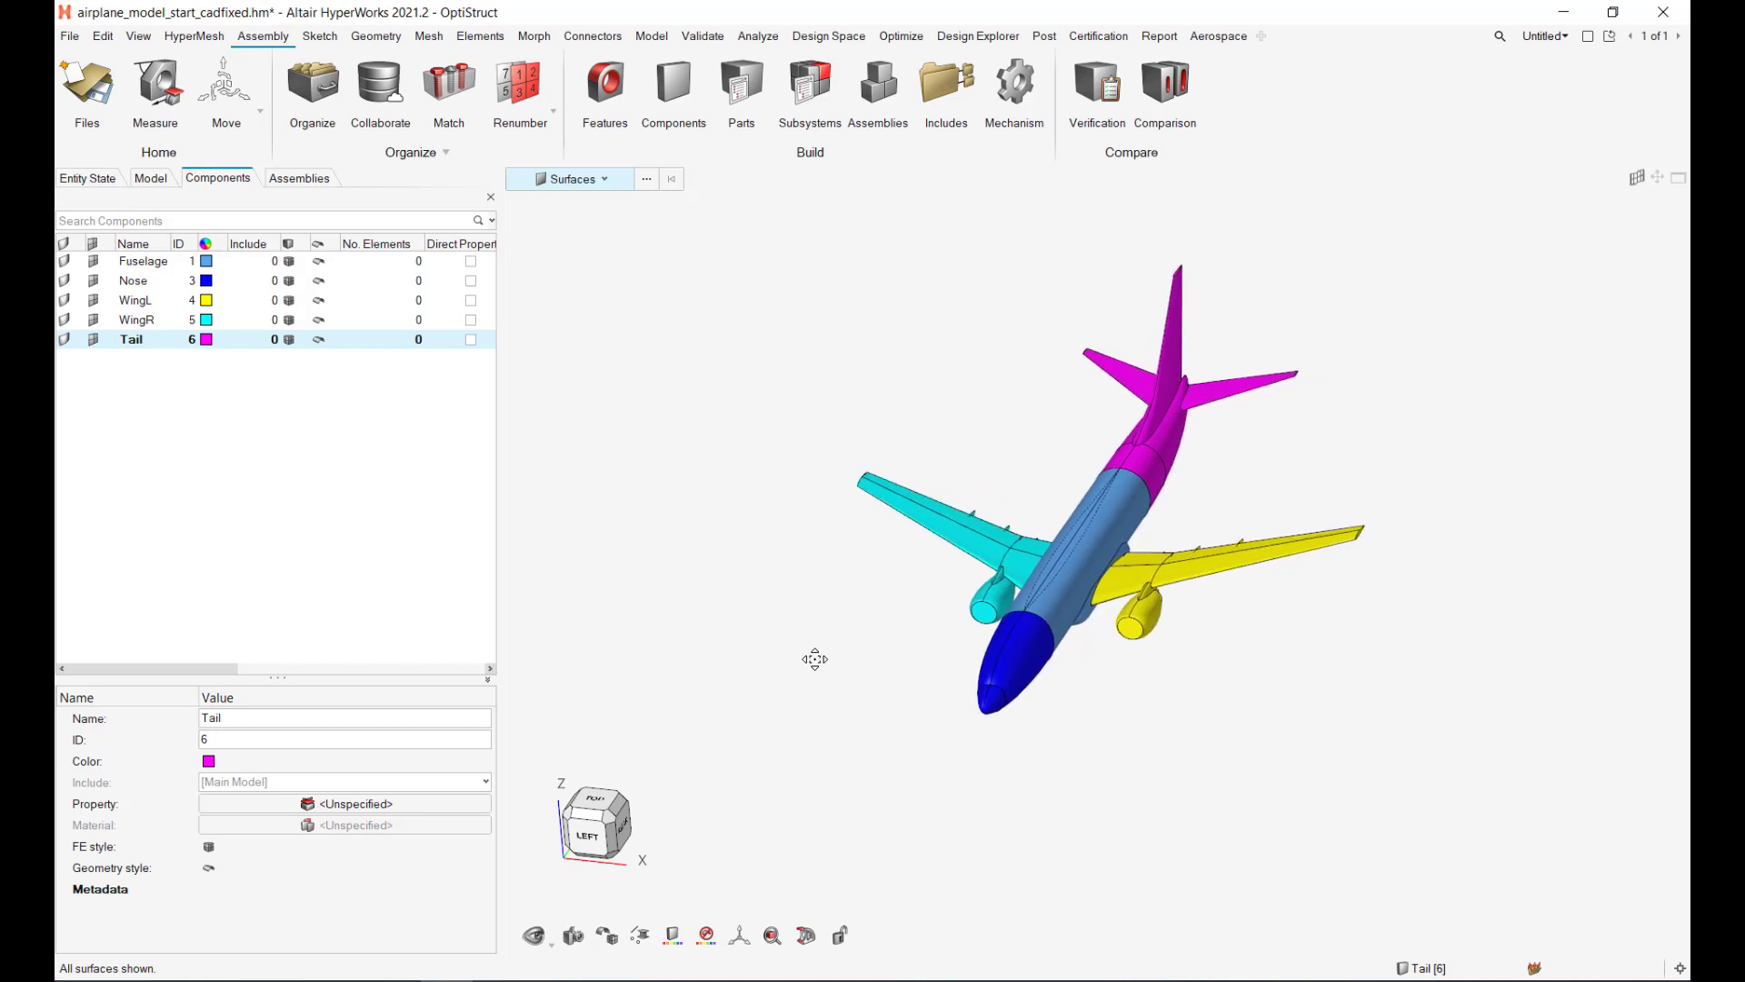
left_click(70, 35)
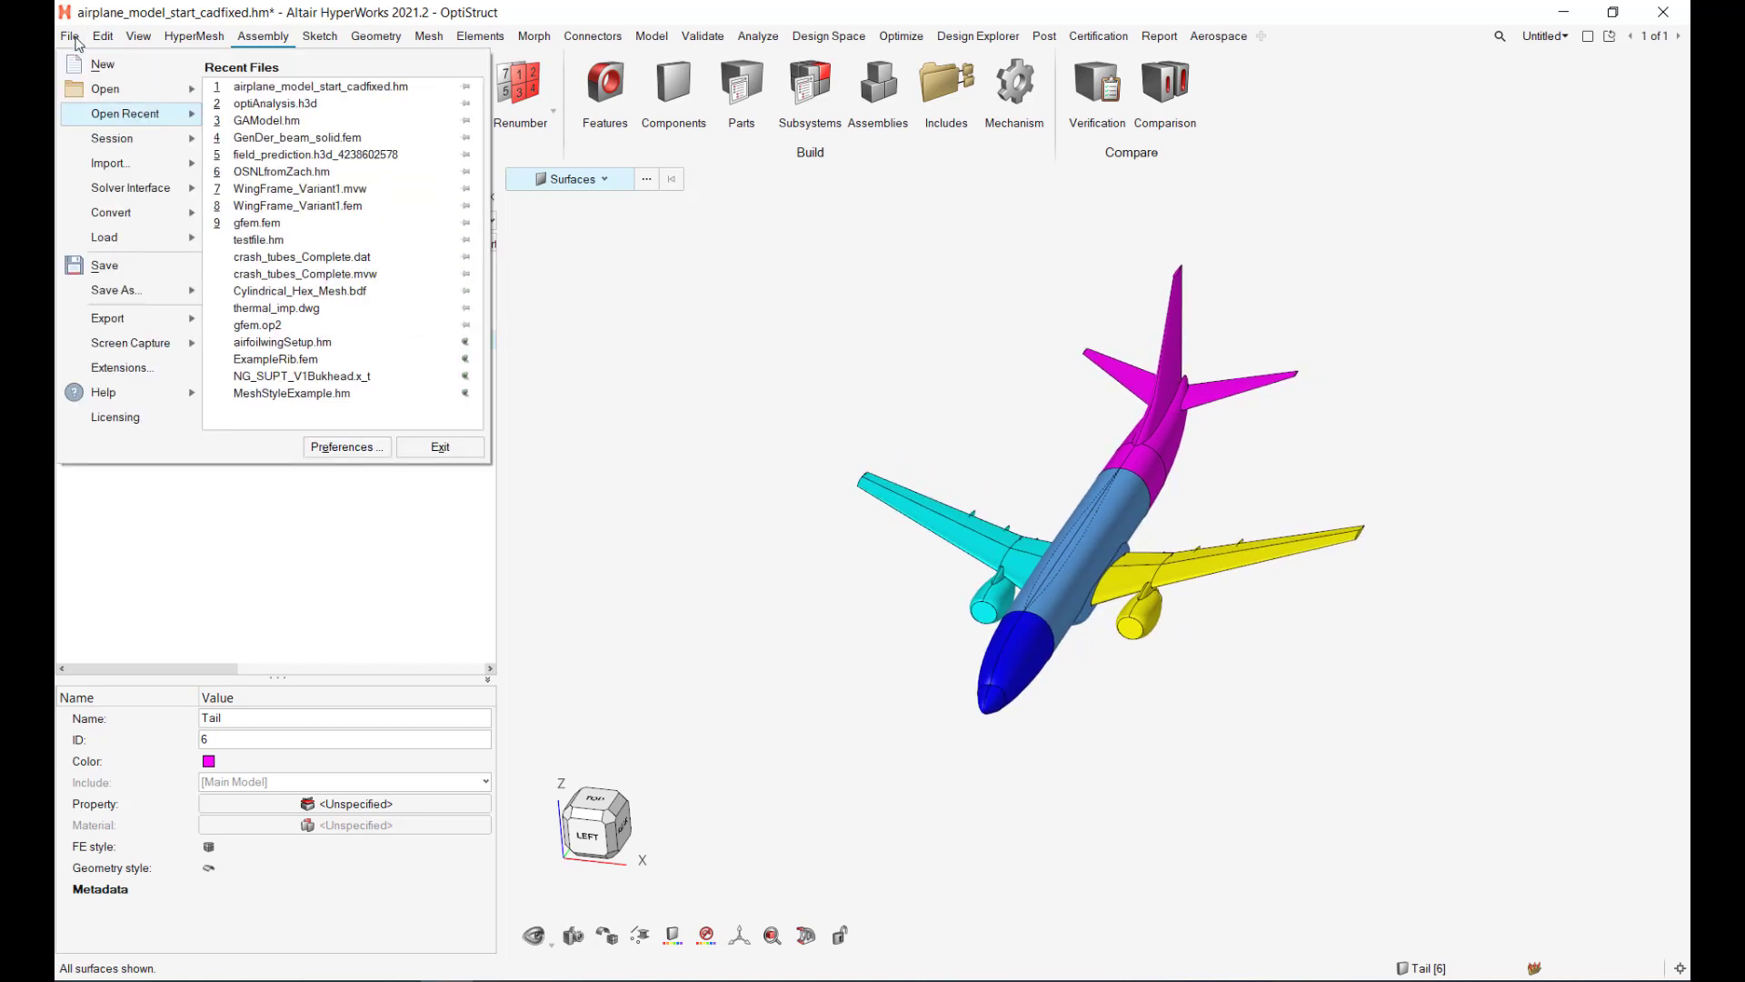
Step: Save the model as airplane_model_start_cadfixedOrganized.hm and start a new empty session
mouse_move(135, 289)
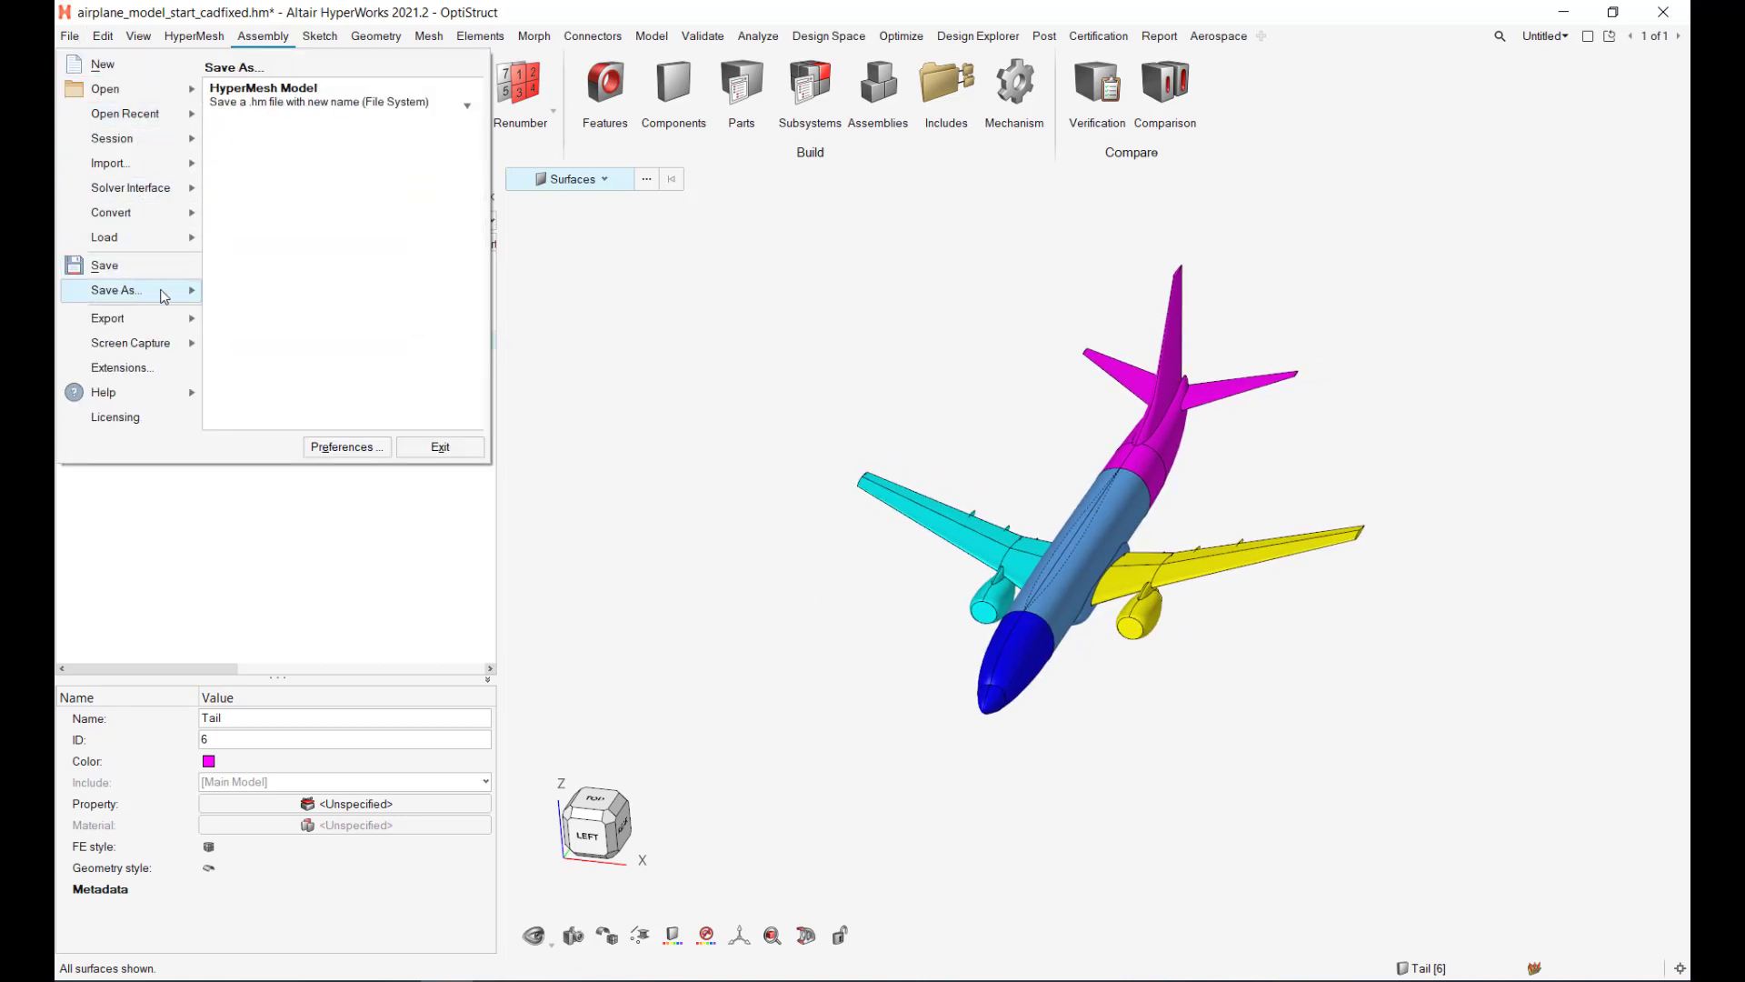
left_click(341, 100)
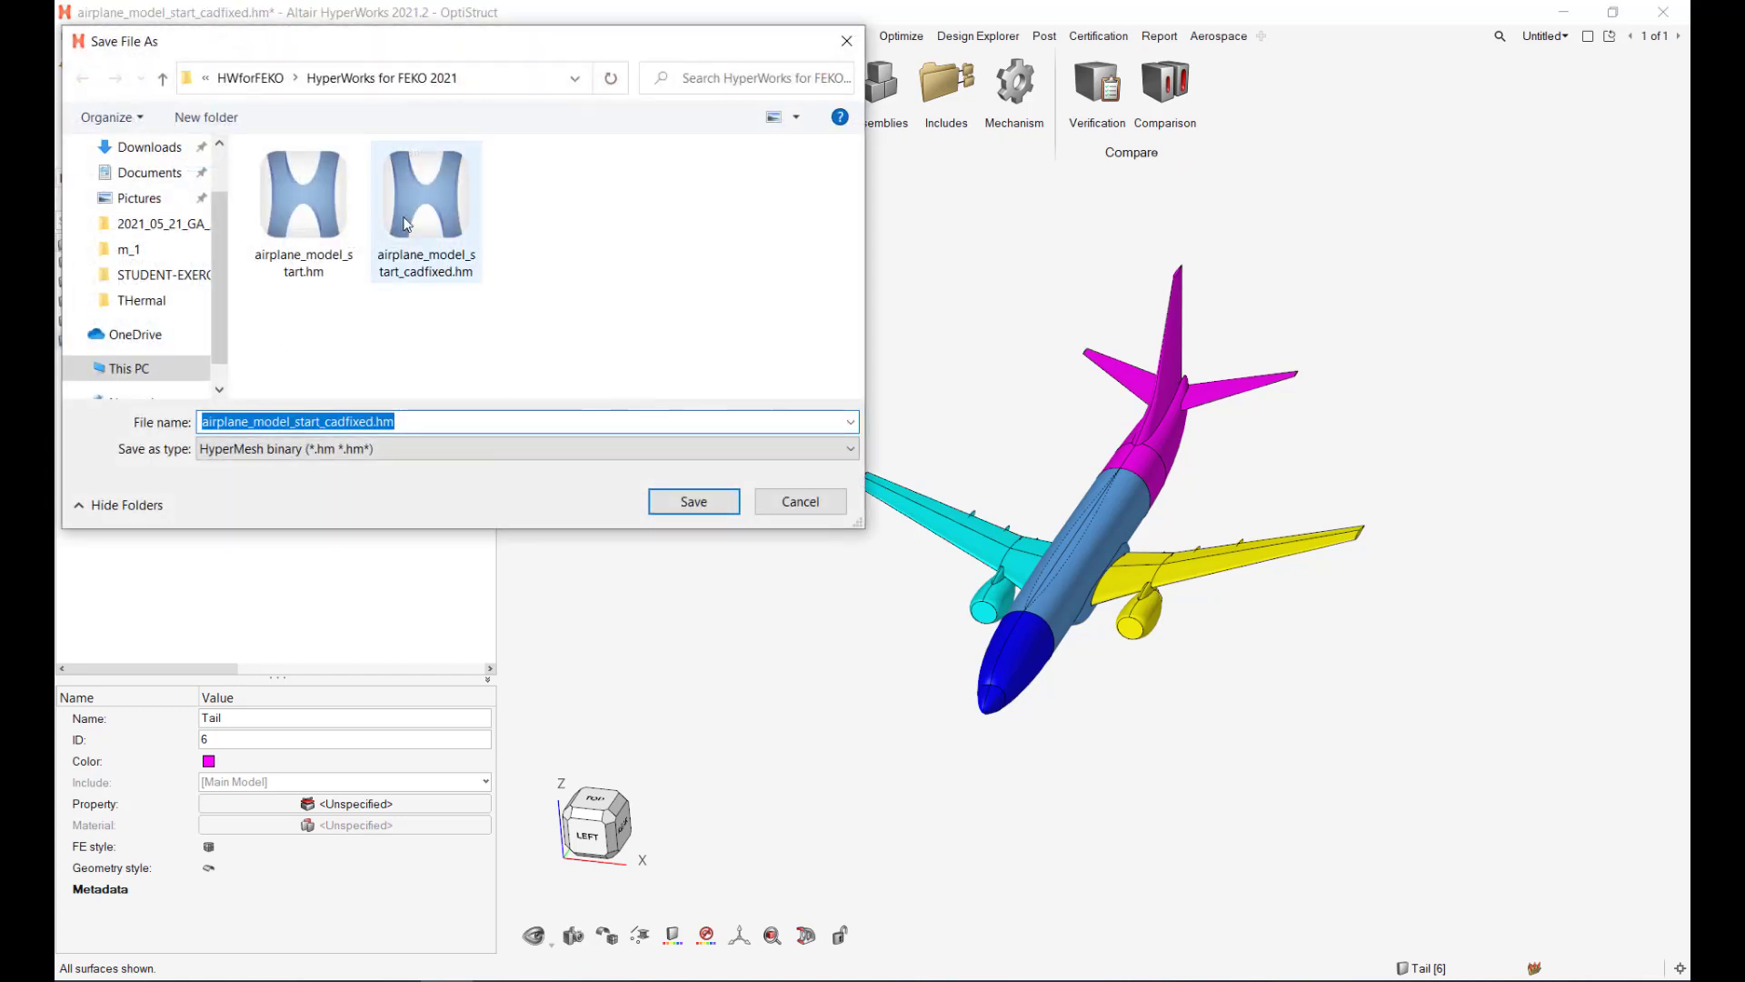
left_click(375, 423)
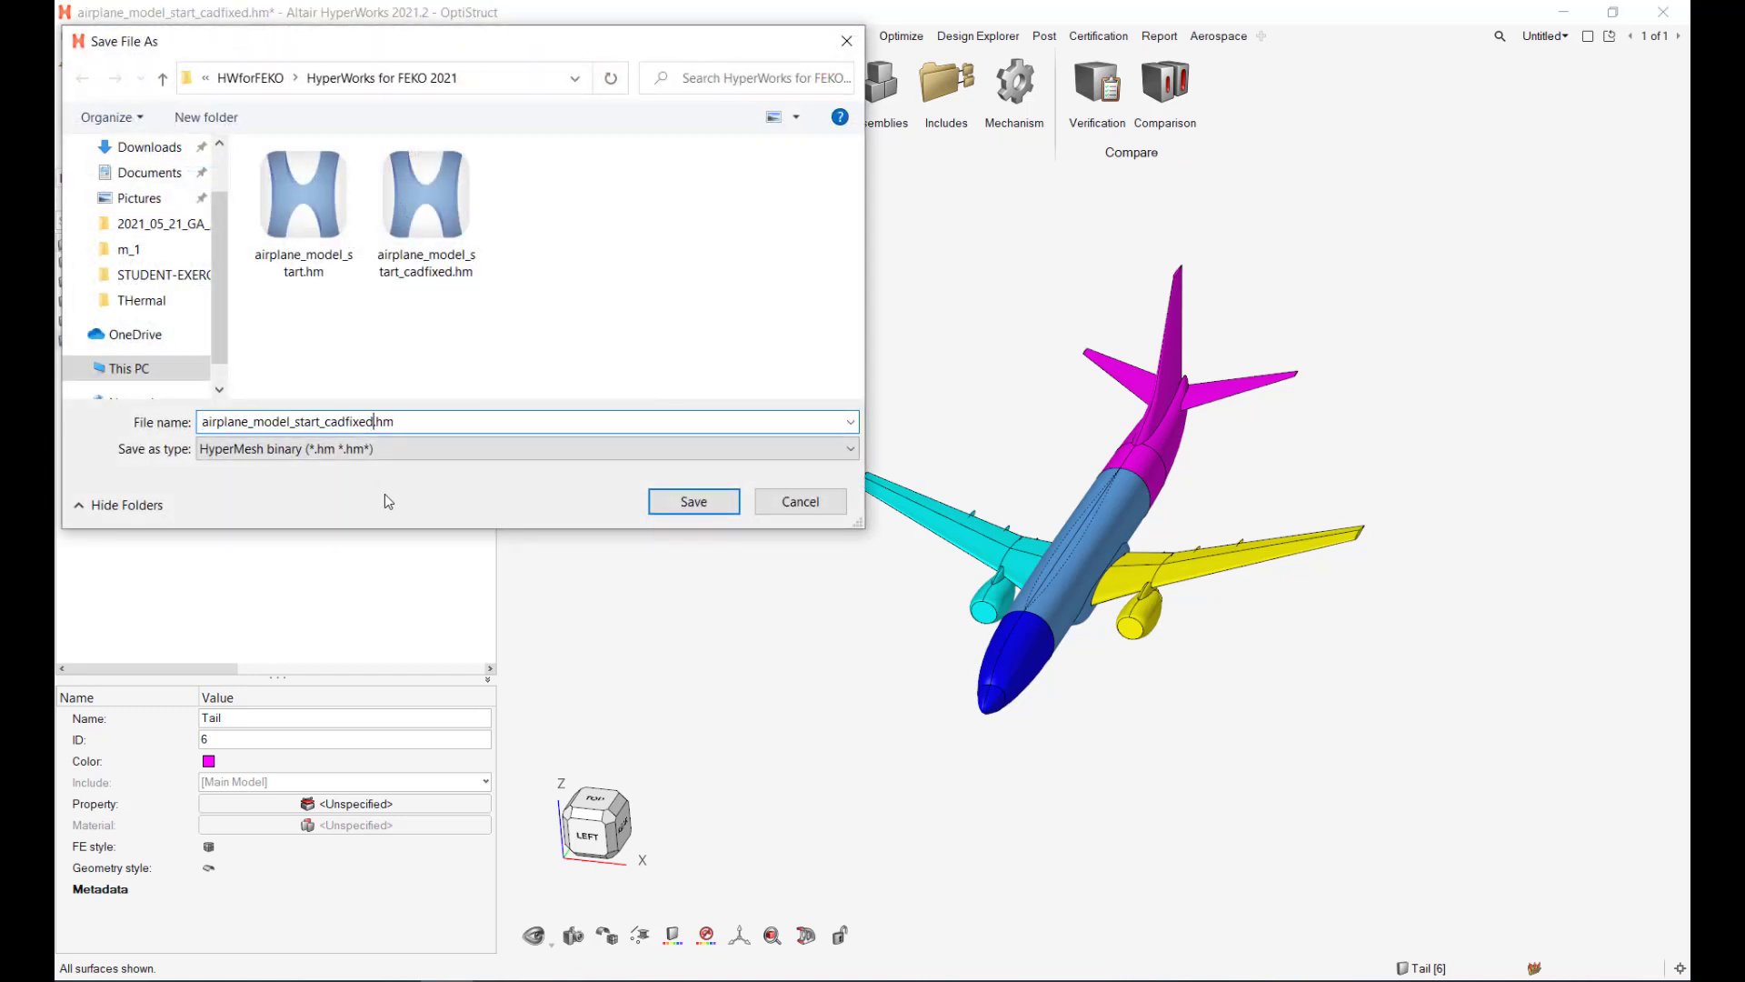
type("Organized")
key("Return")
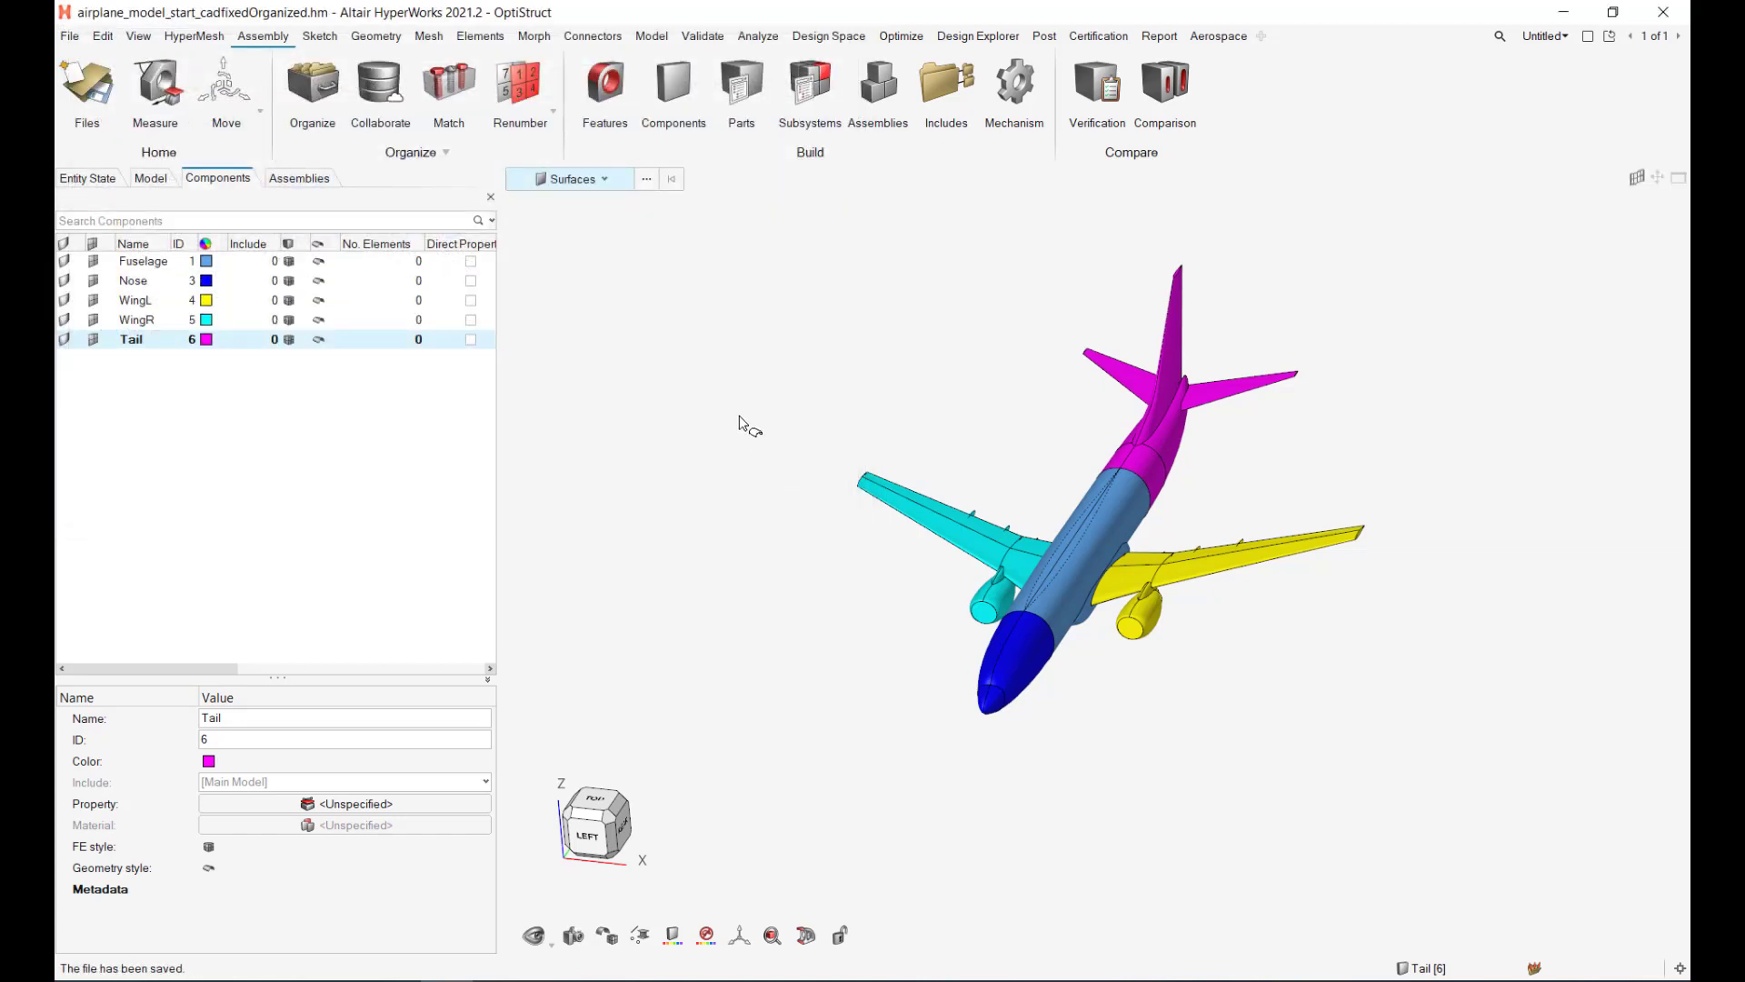
left_click(79, 66)
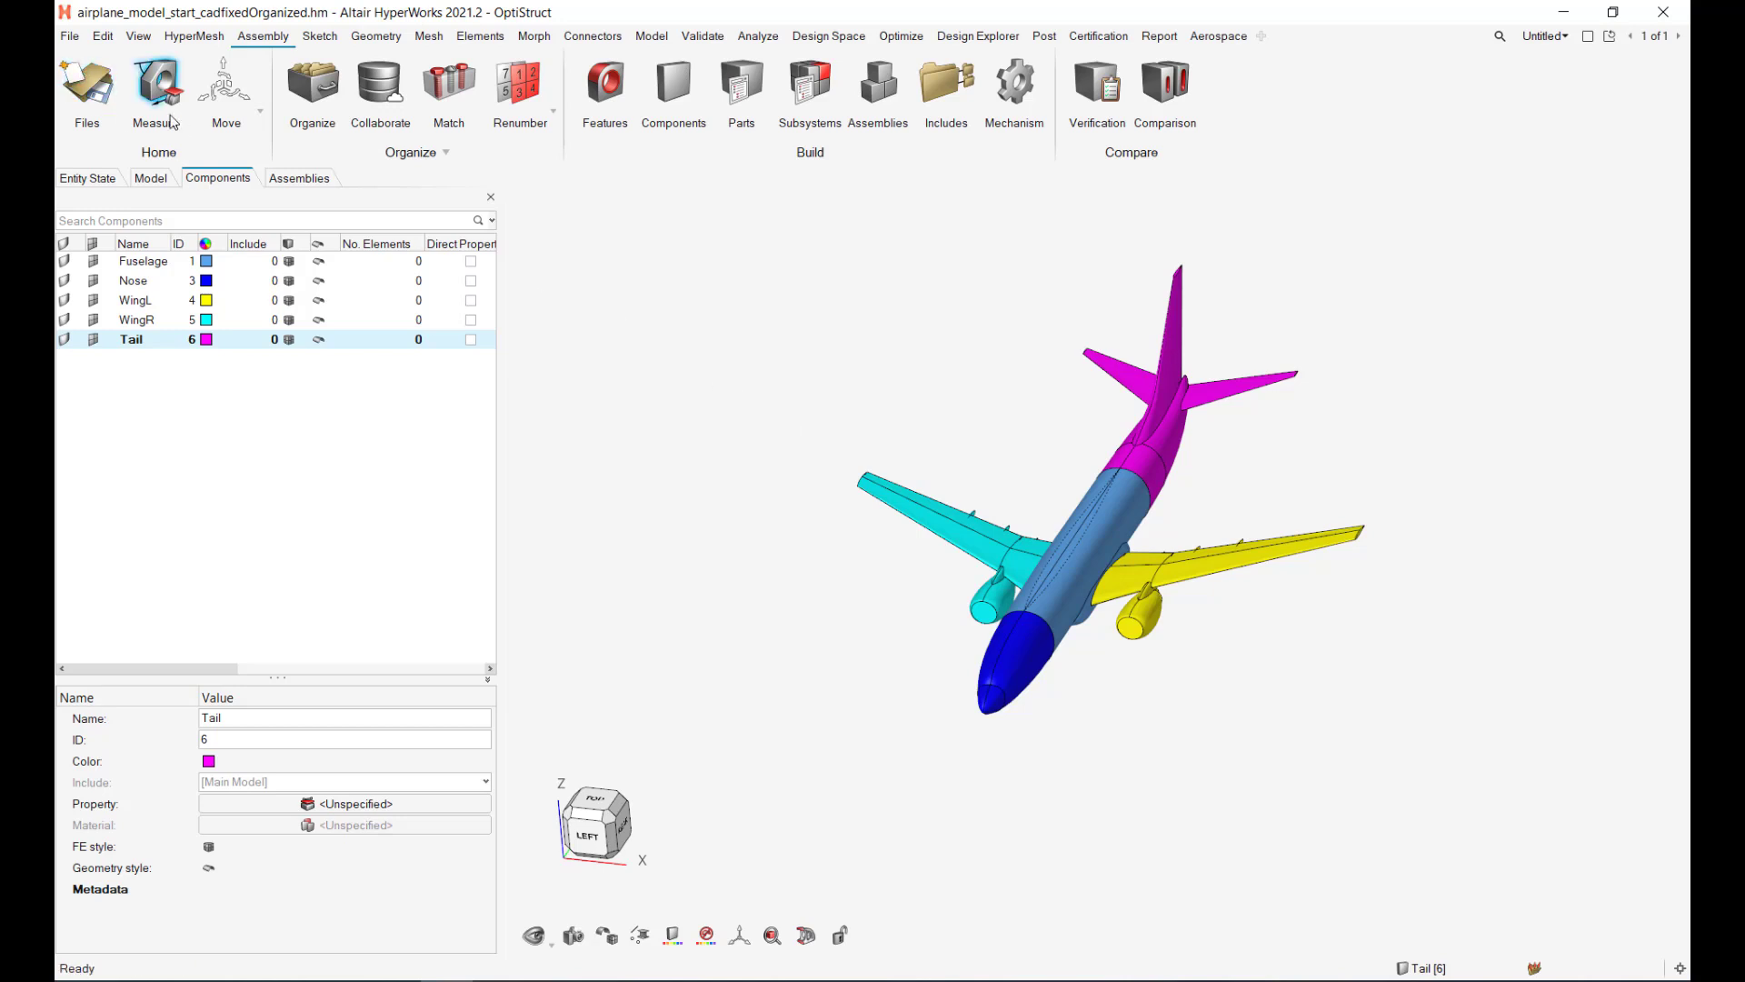
Step: Import Plane.x_t as a geometry model using the default Parasolid import options
left_click(72, 40)
mouse_move(136, 164)
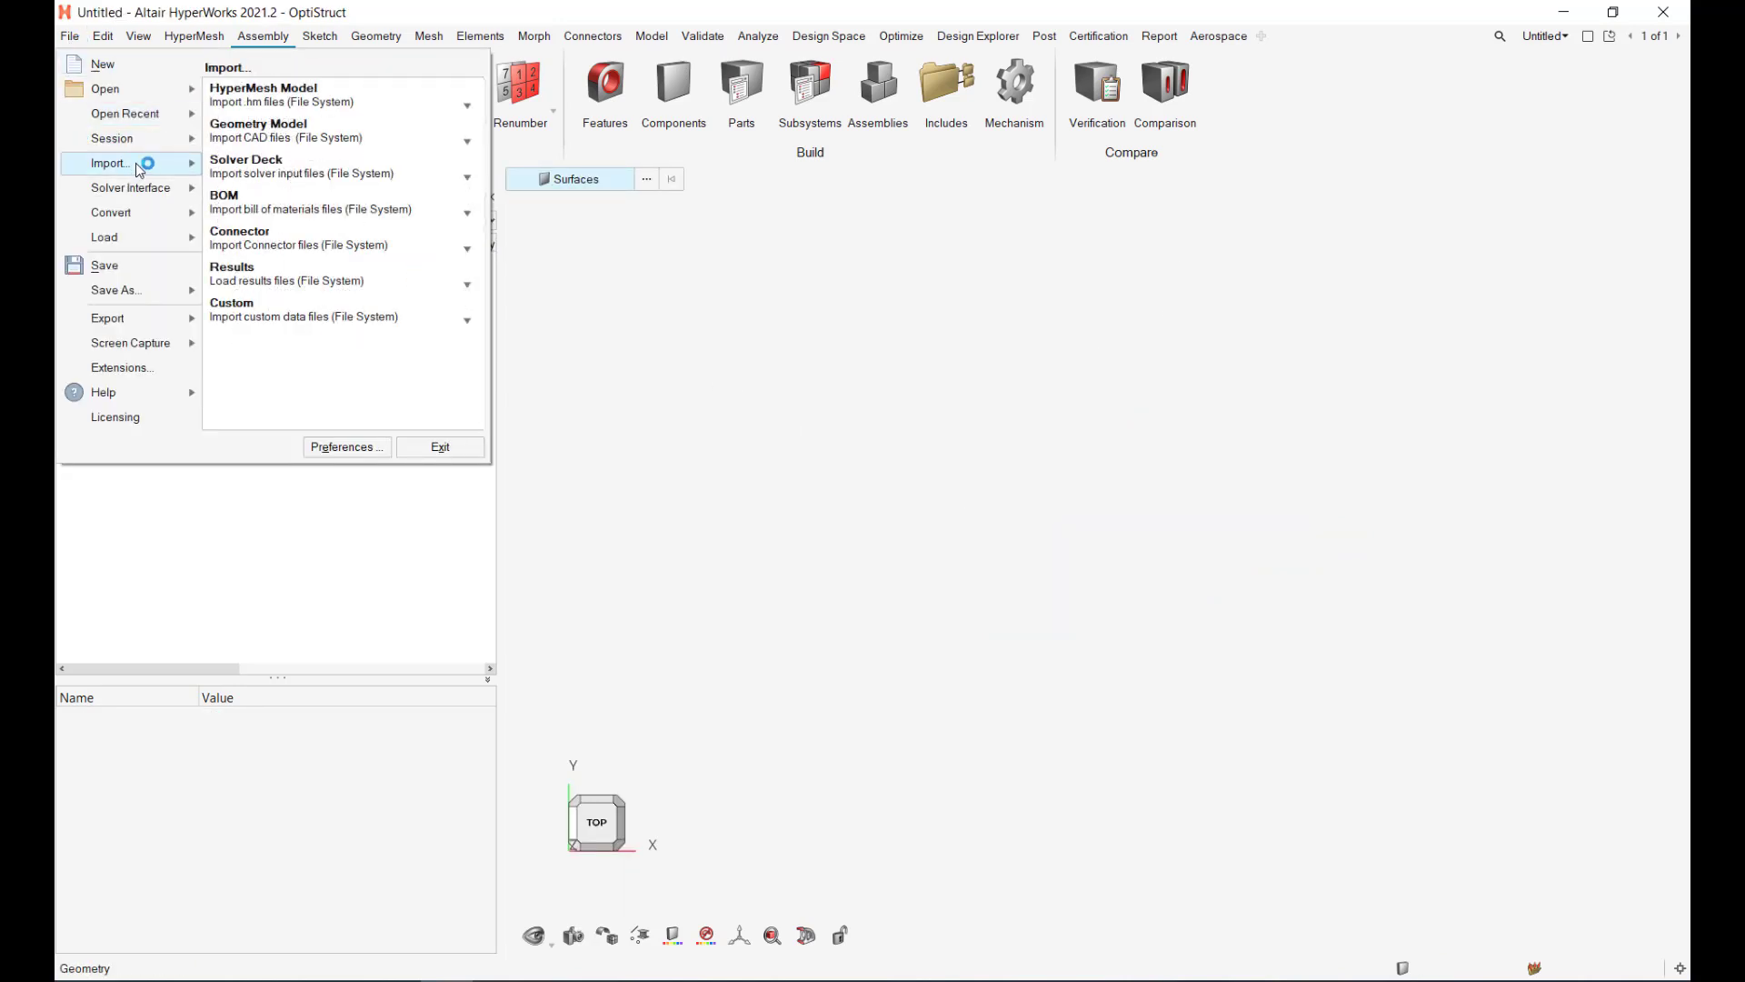
left_click(302, 126)
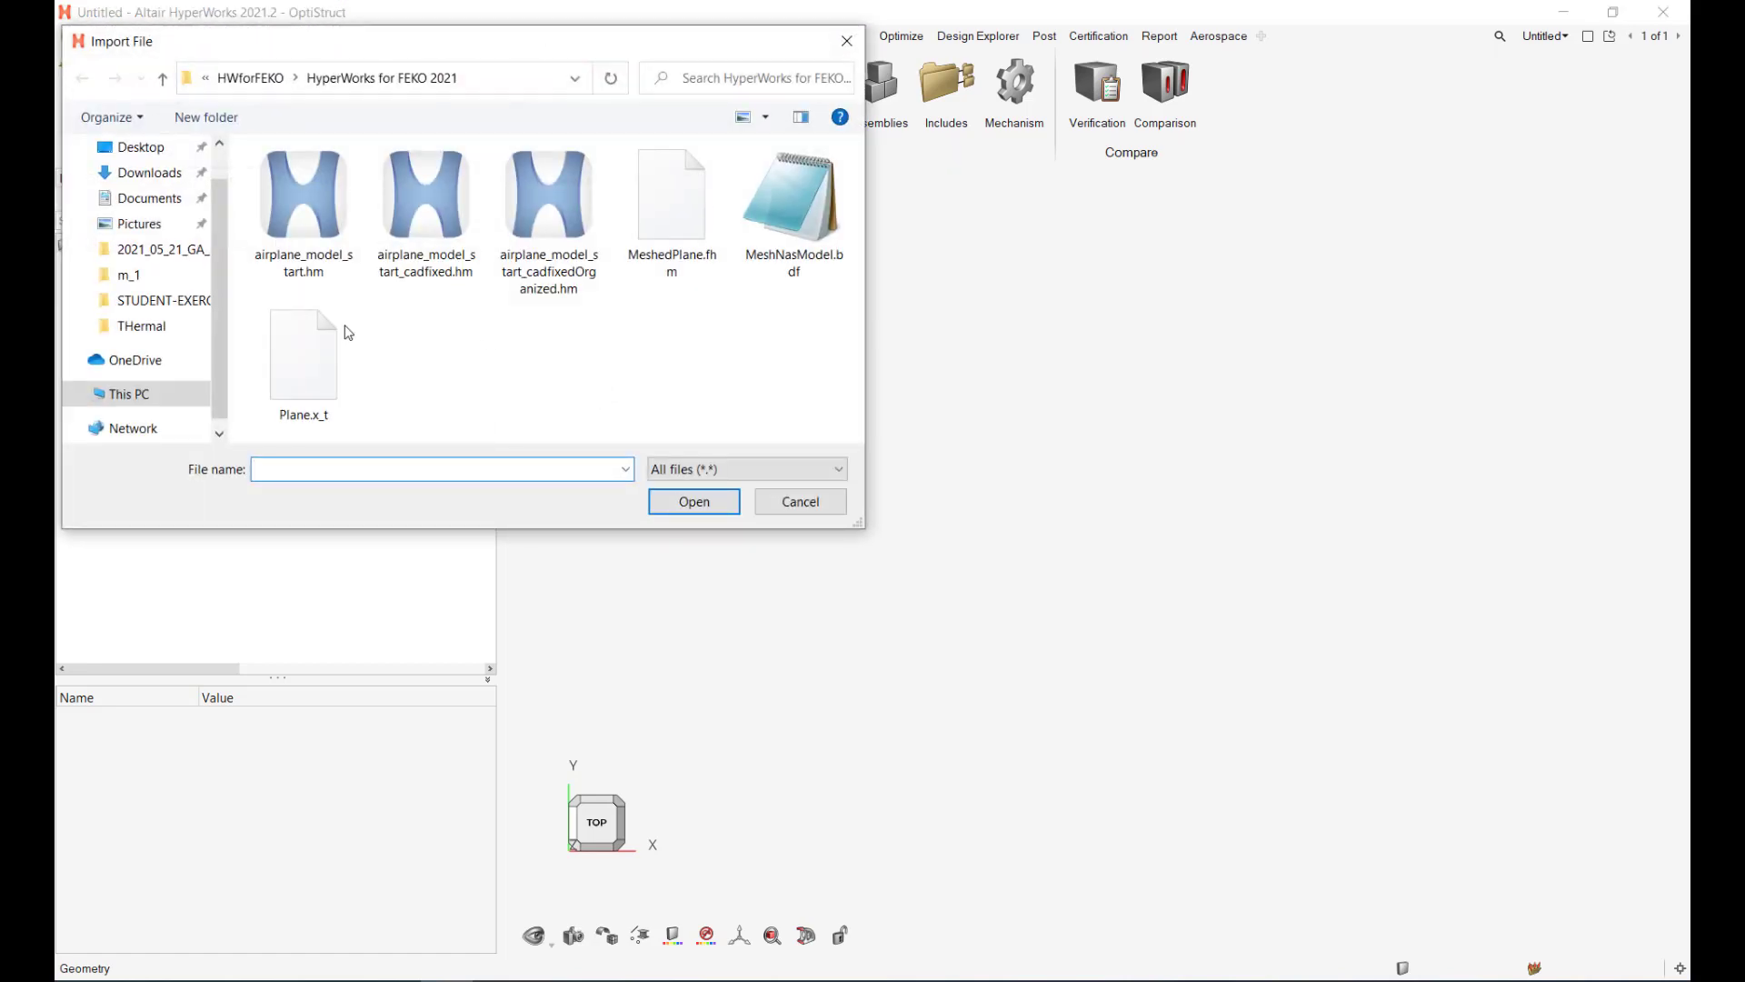
double_click(305, 359)
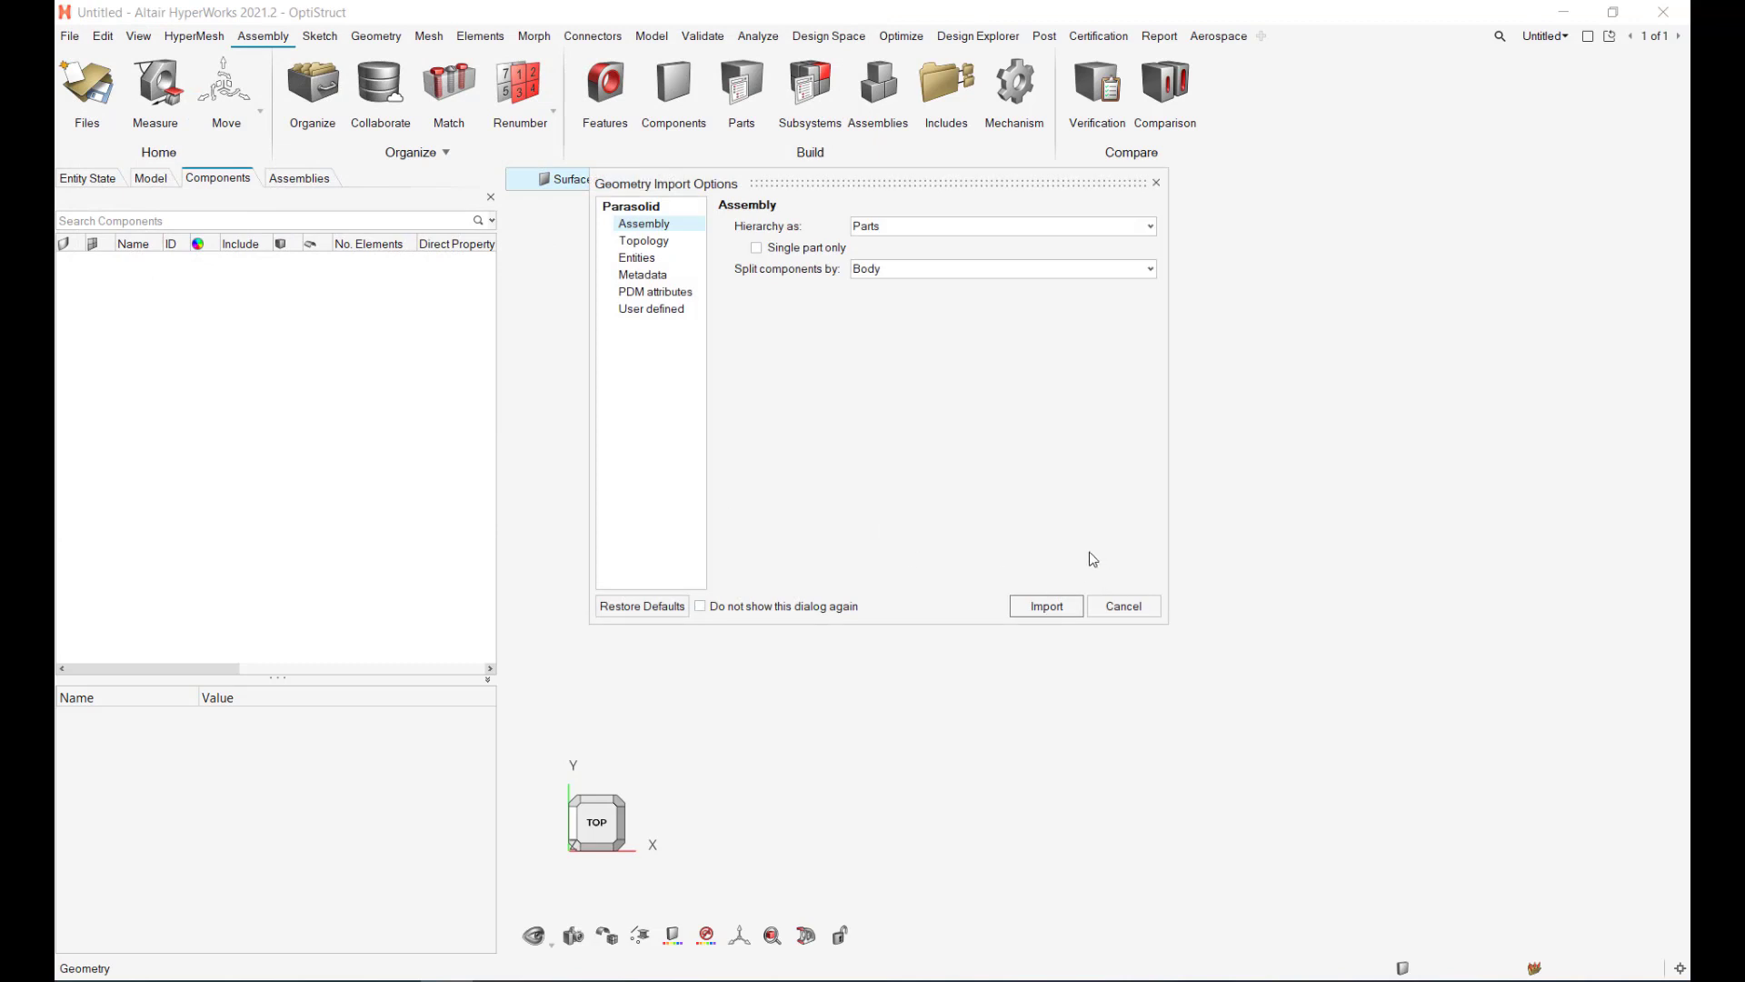
left_click(1033, 609)
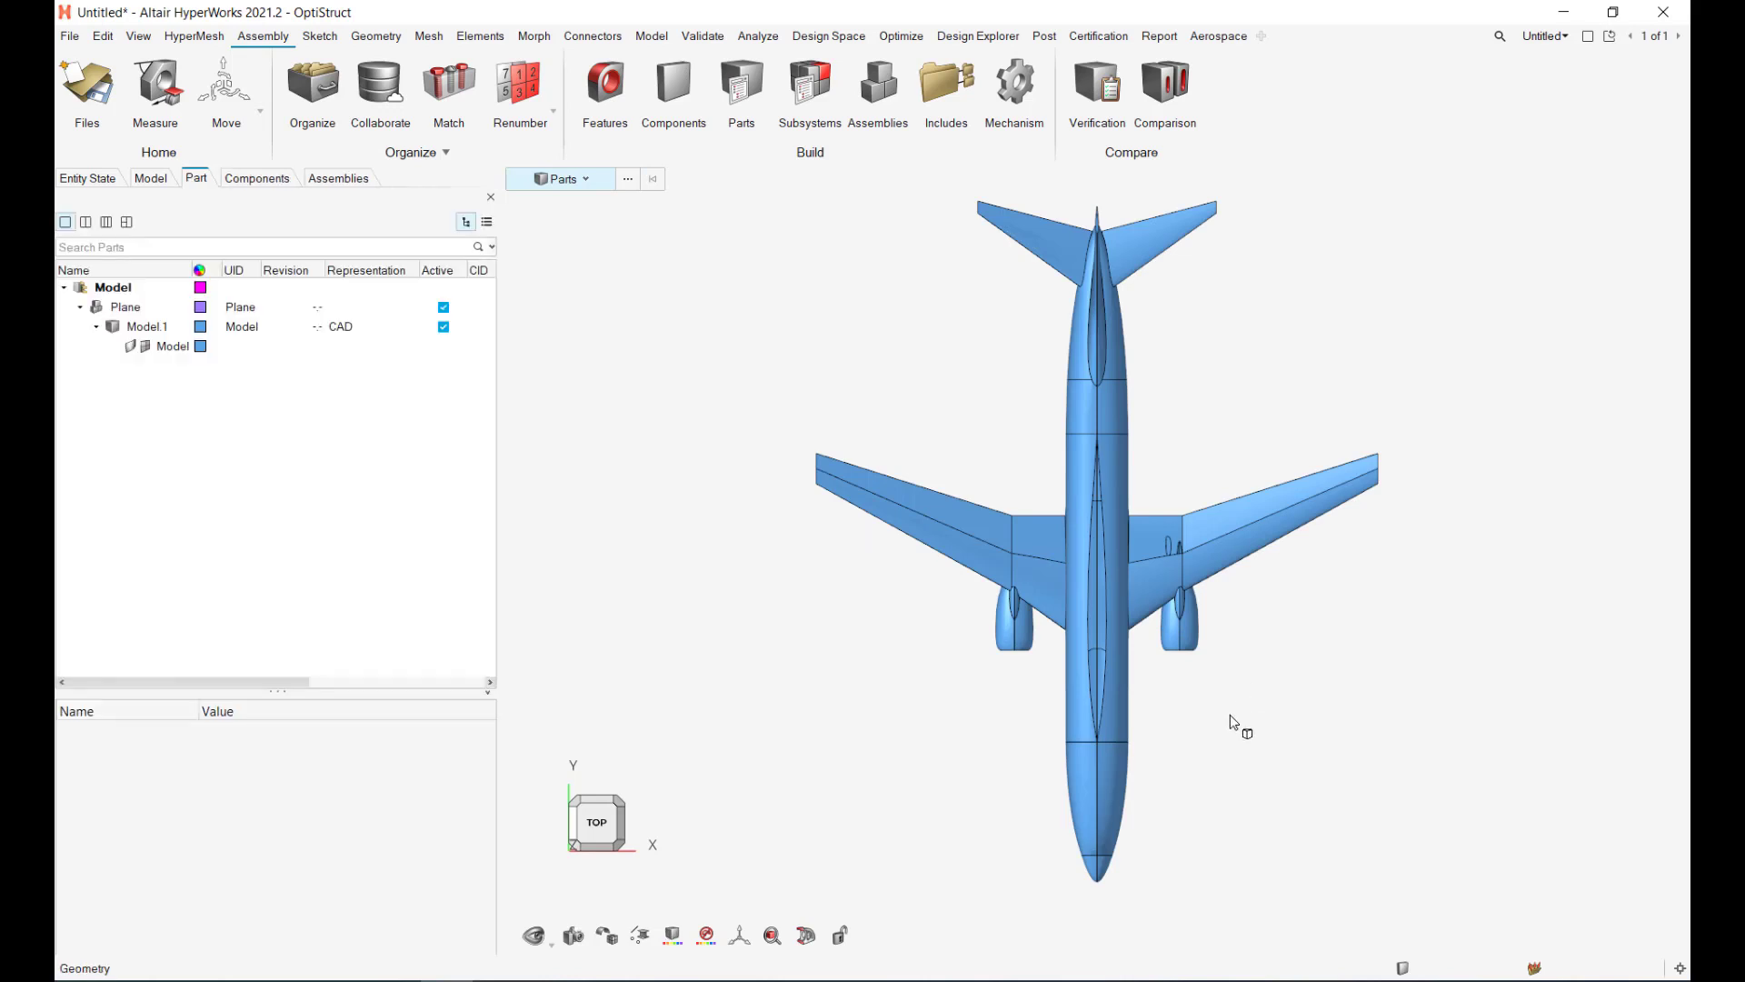
Step: Show the Model browser's 76 geometry items, reposition the airplane view, and switch to the Geometry ribbon
middle_click_drag(1202, 775, 1342, 622)
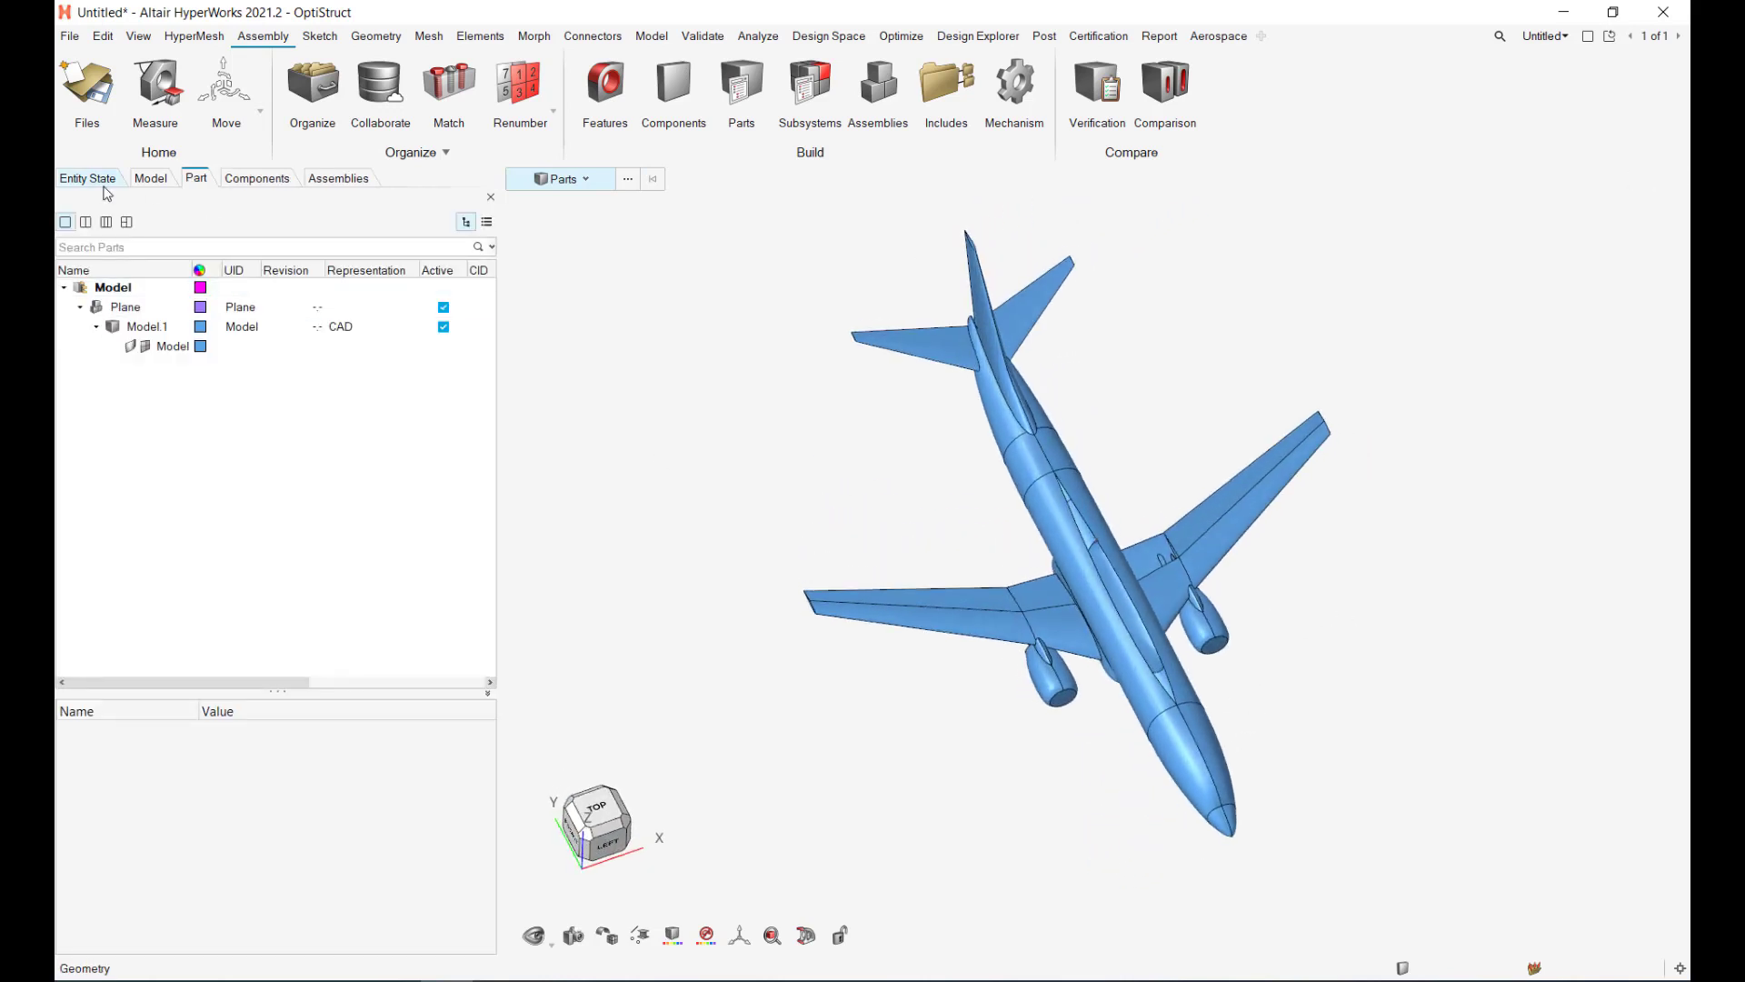
left_click(151, 178)
middle_click_drag(888, 662, 1097, 621)
scroll(969, 607, "up", 5)
scroll(1109, 751, "up", 3)
scroll(1109, 751, "down", 8)
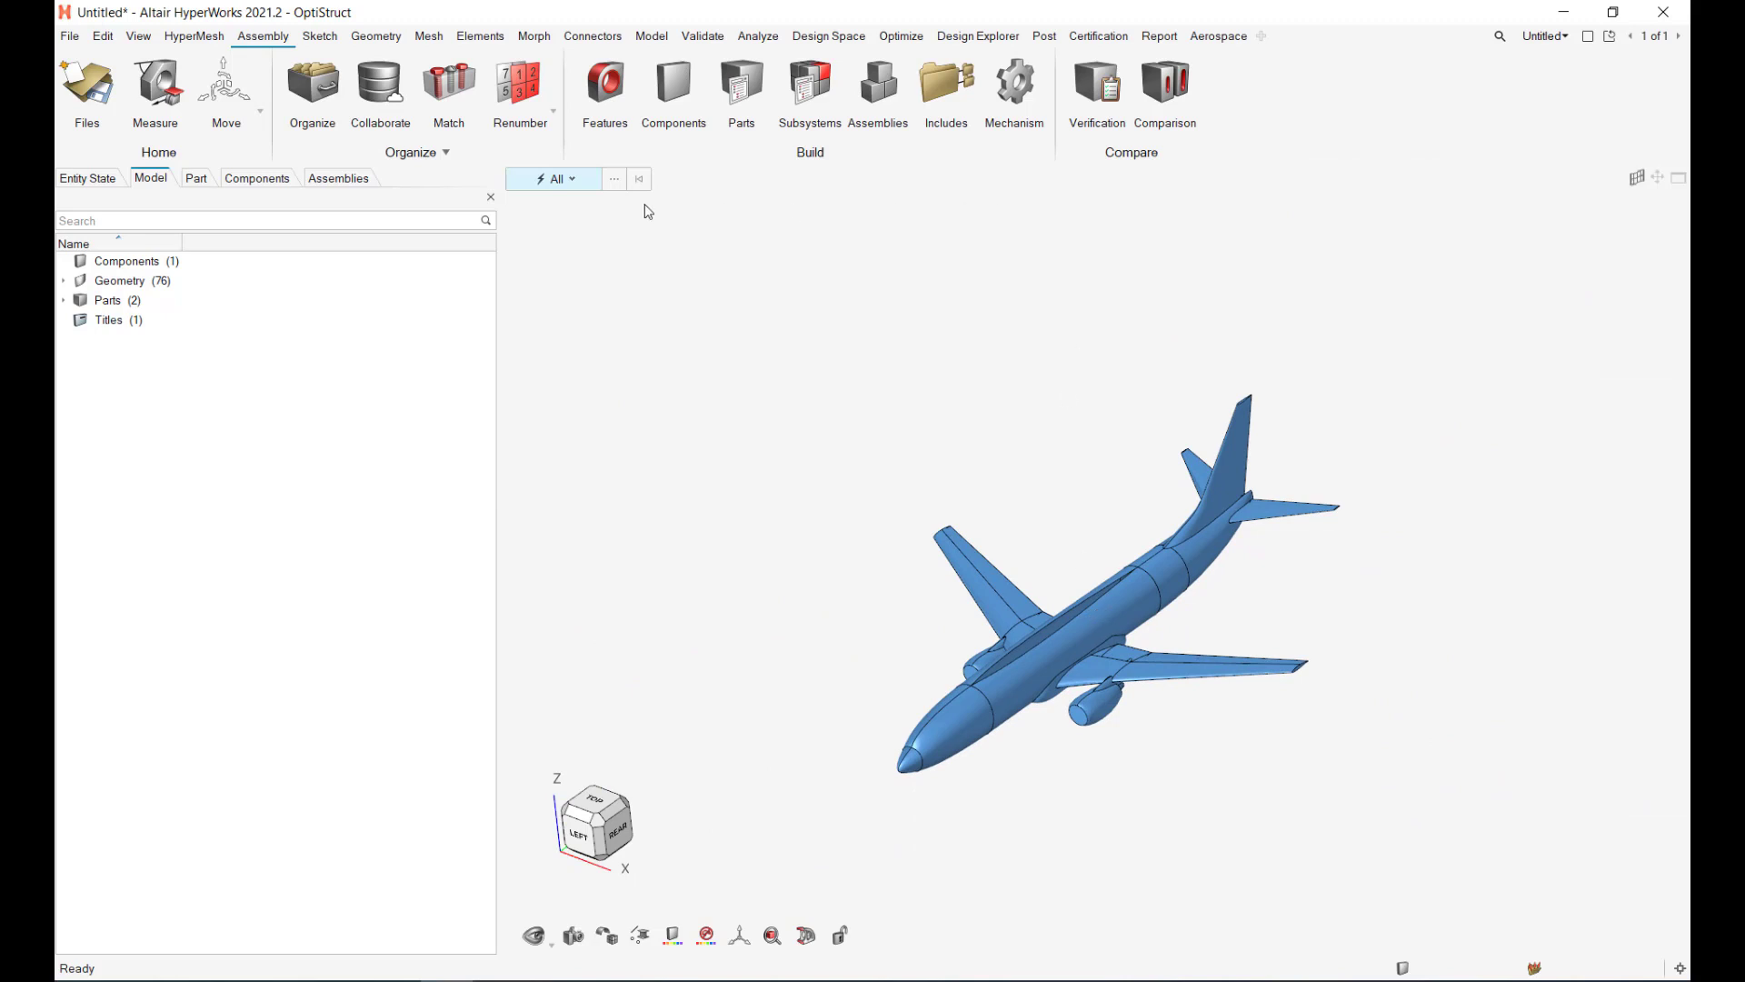
left_click(401, 38)
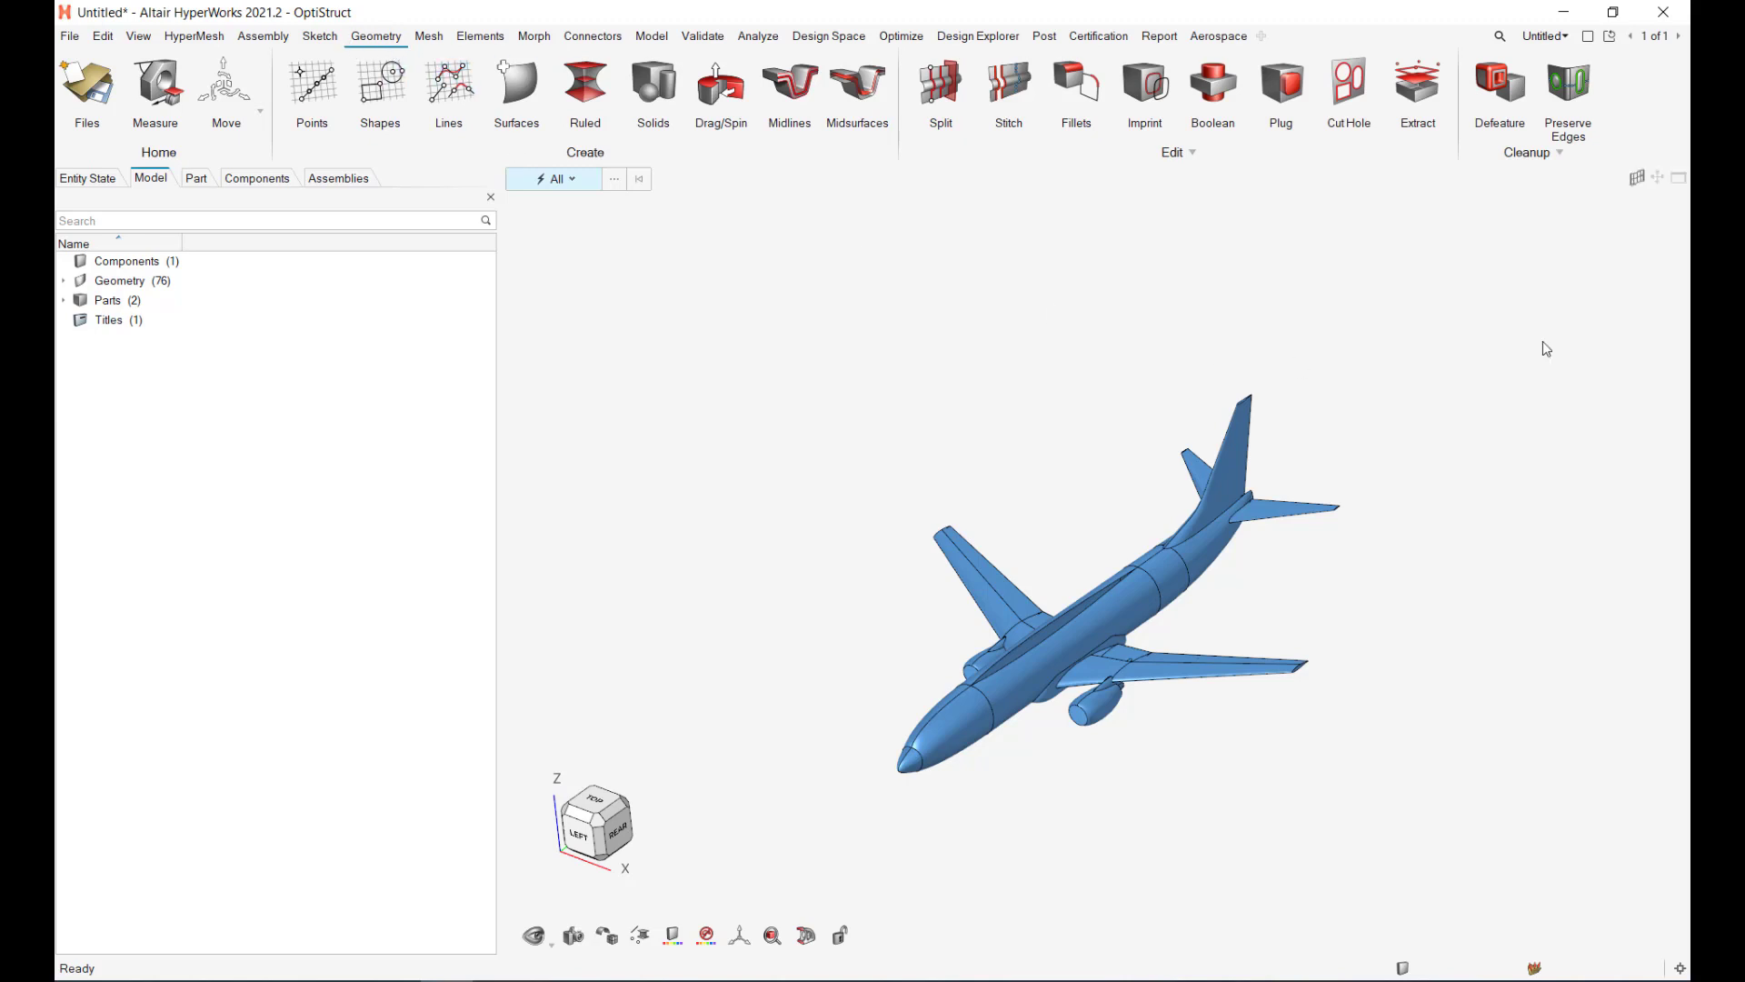
left_click(1500, 83)
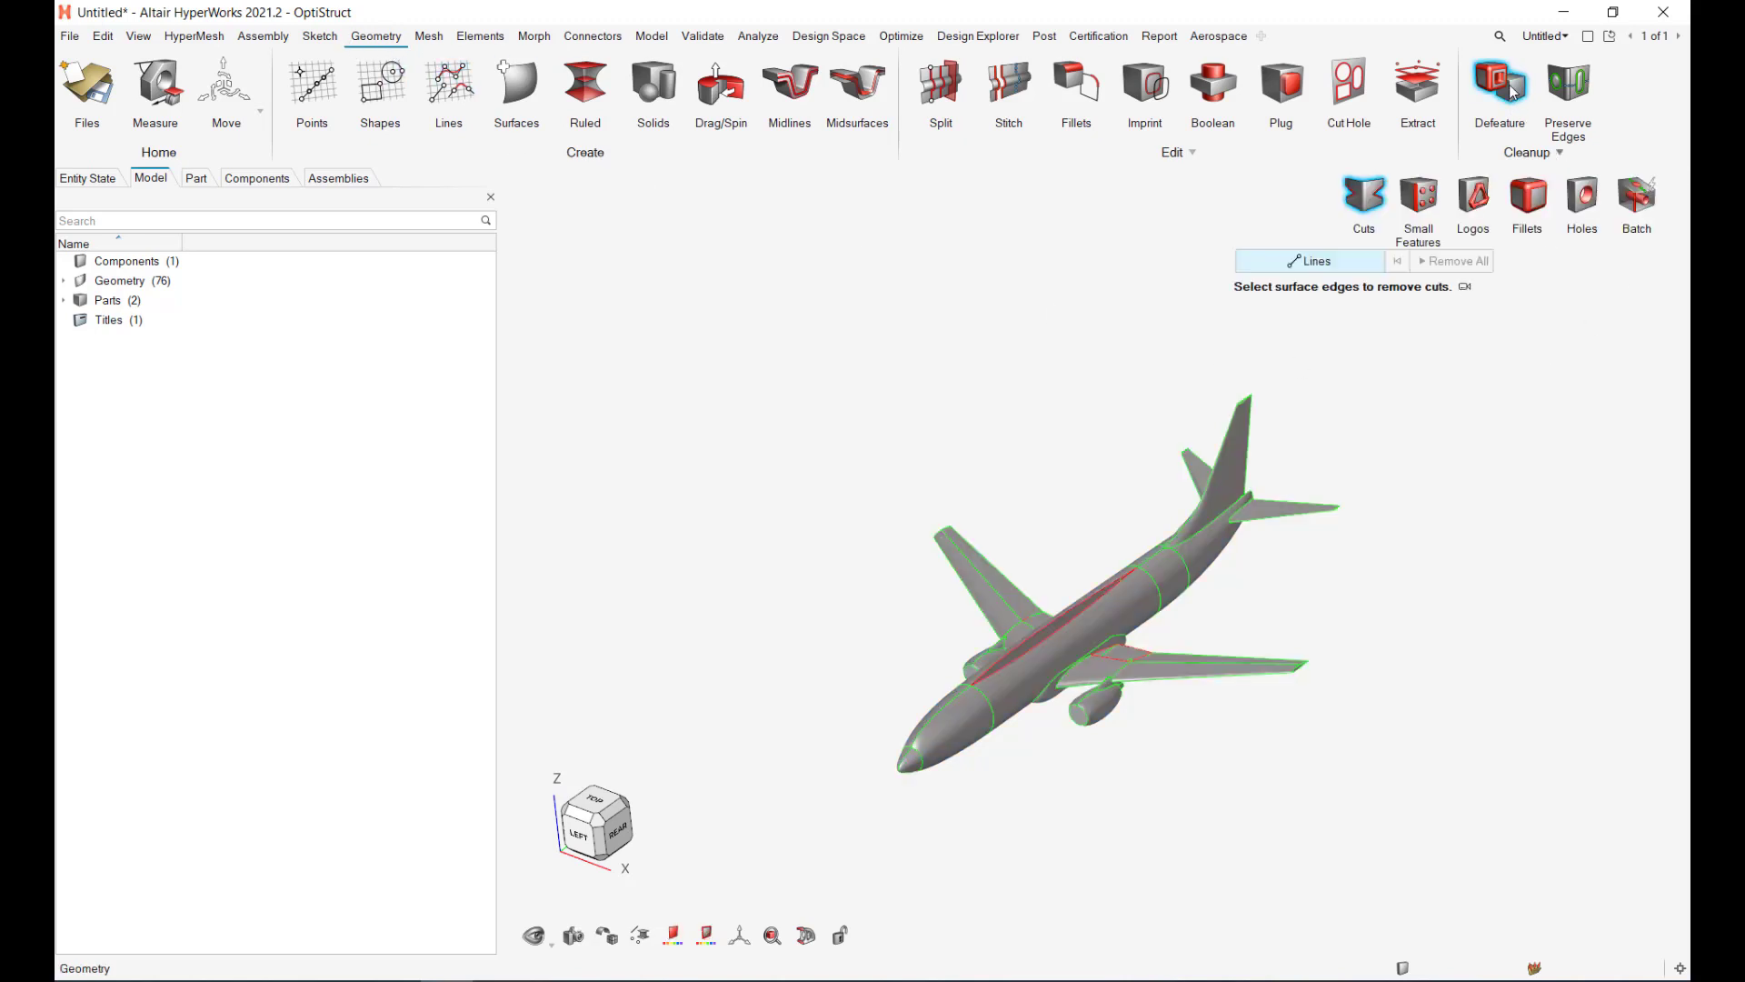
left_click(1634, 198)
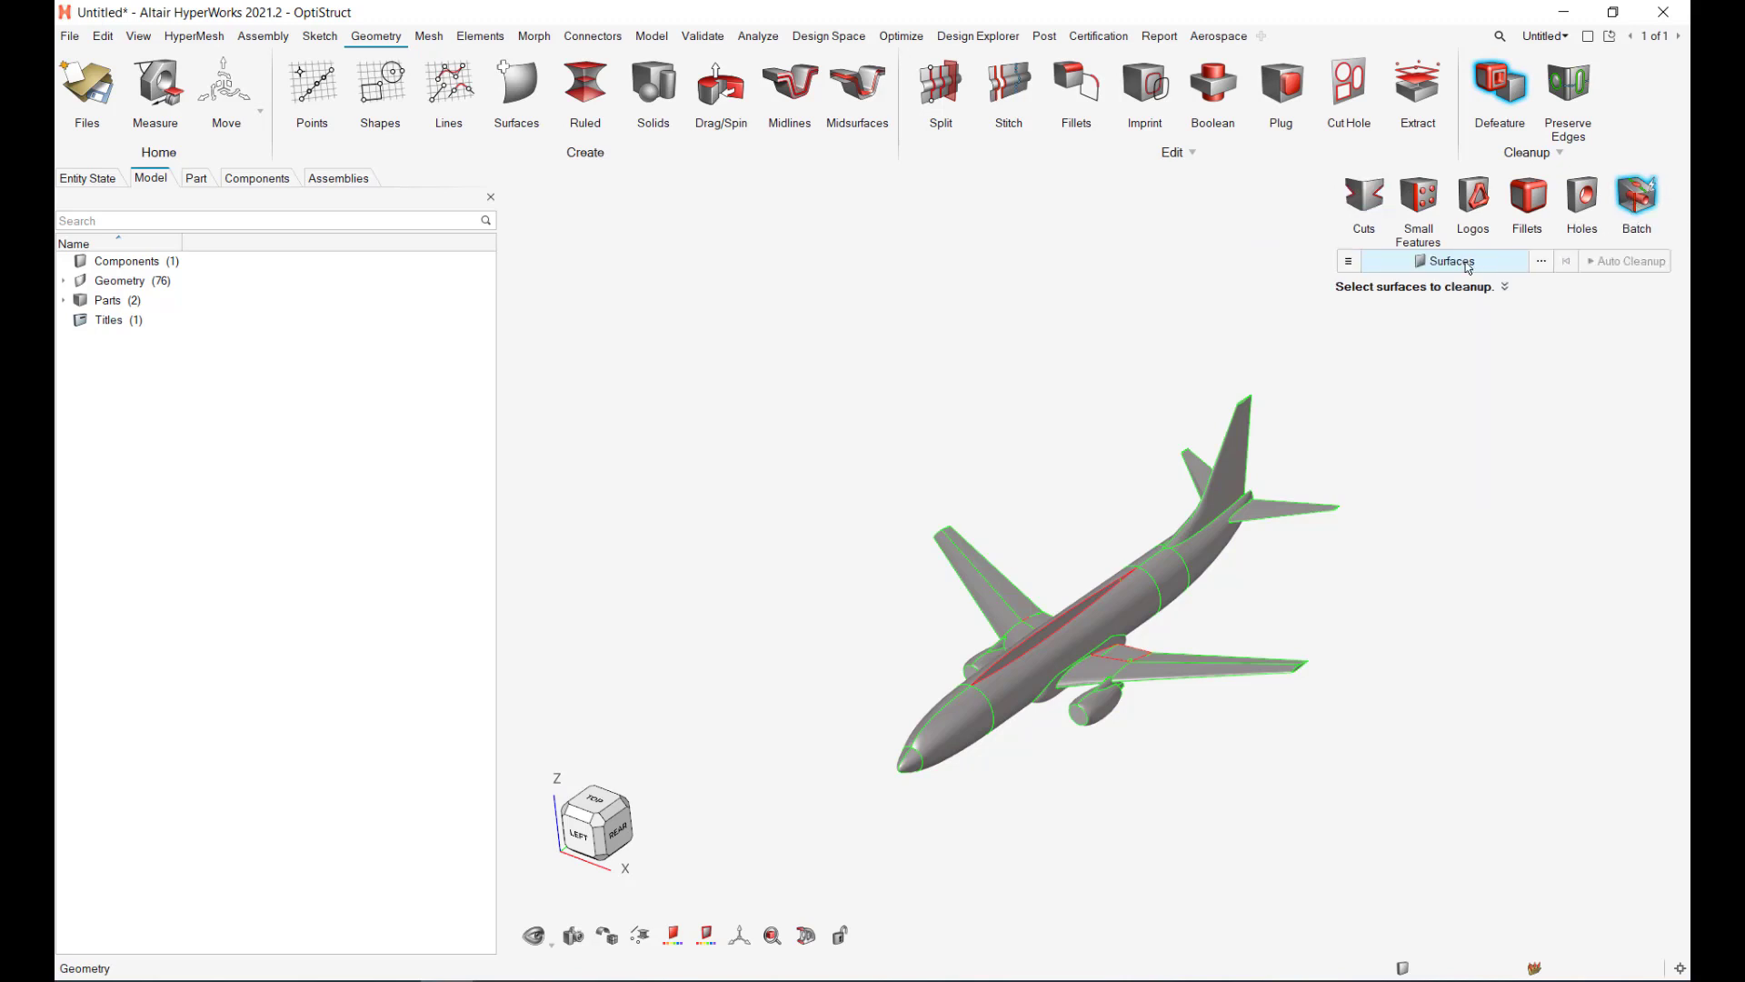
left_click(1349, 263)
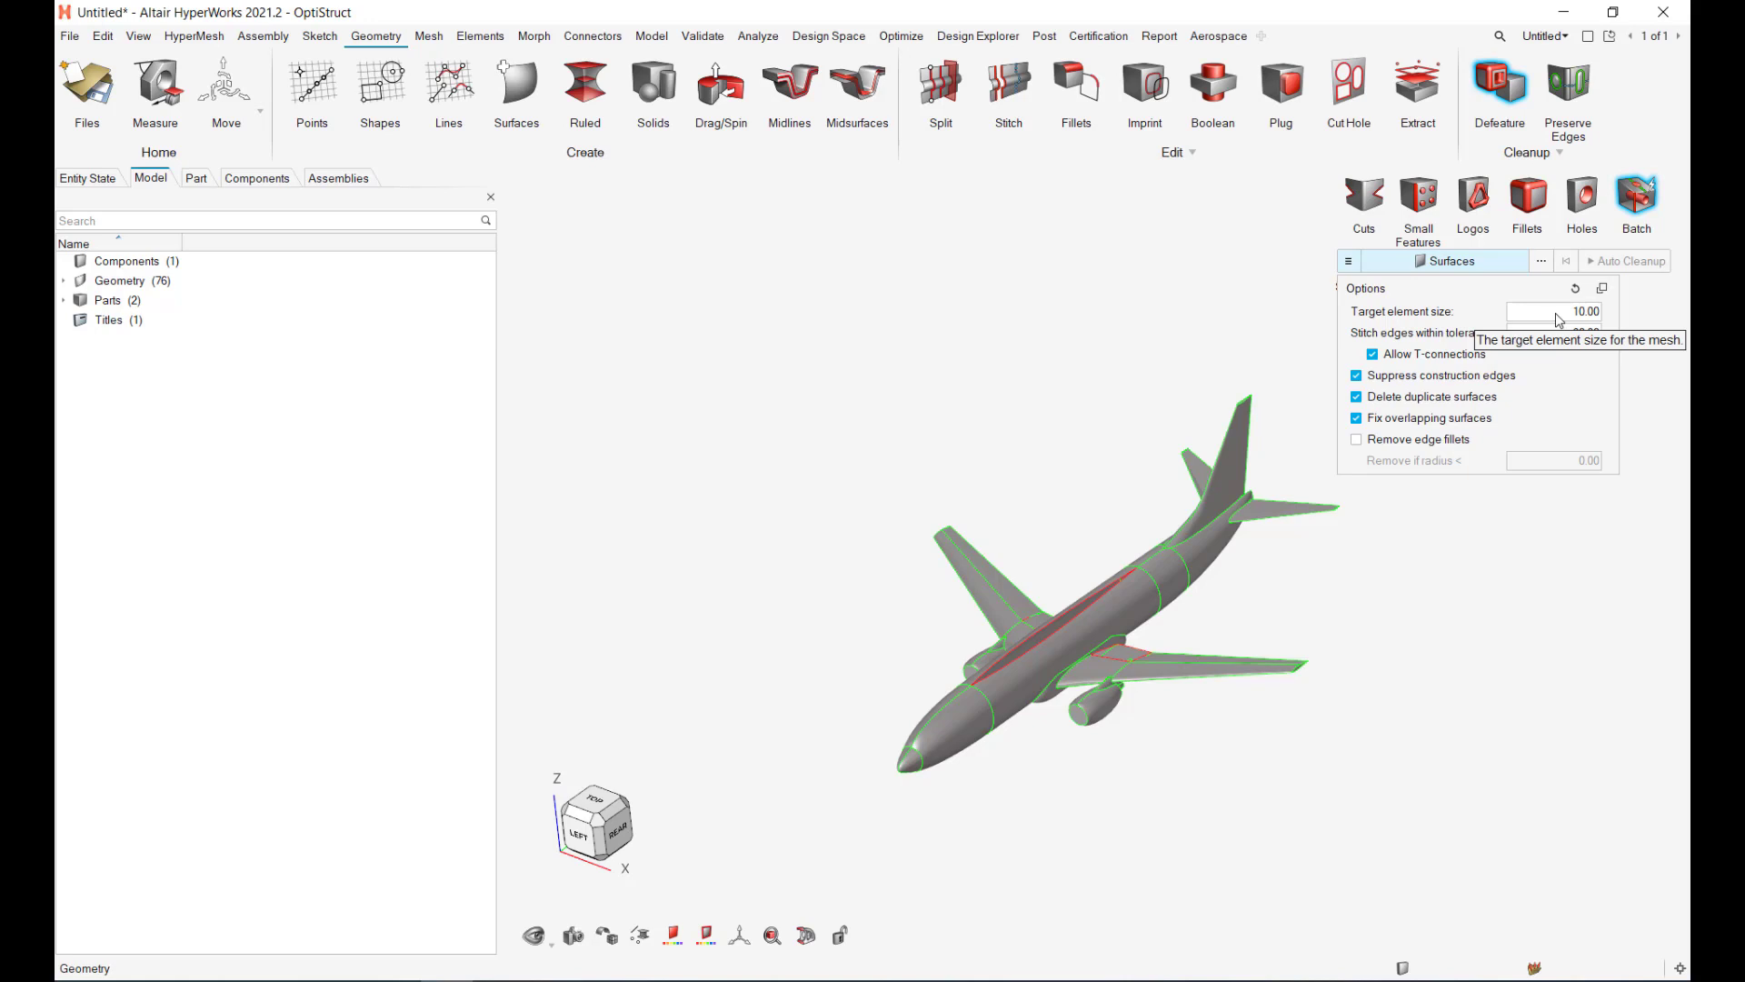
left_click(819, 467)
key("Escape")
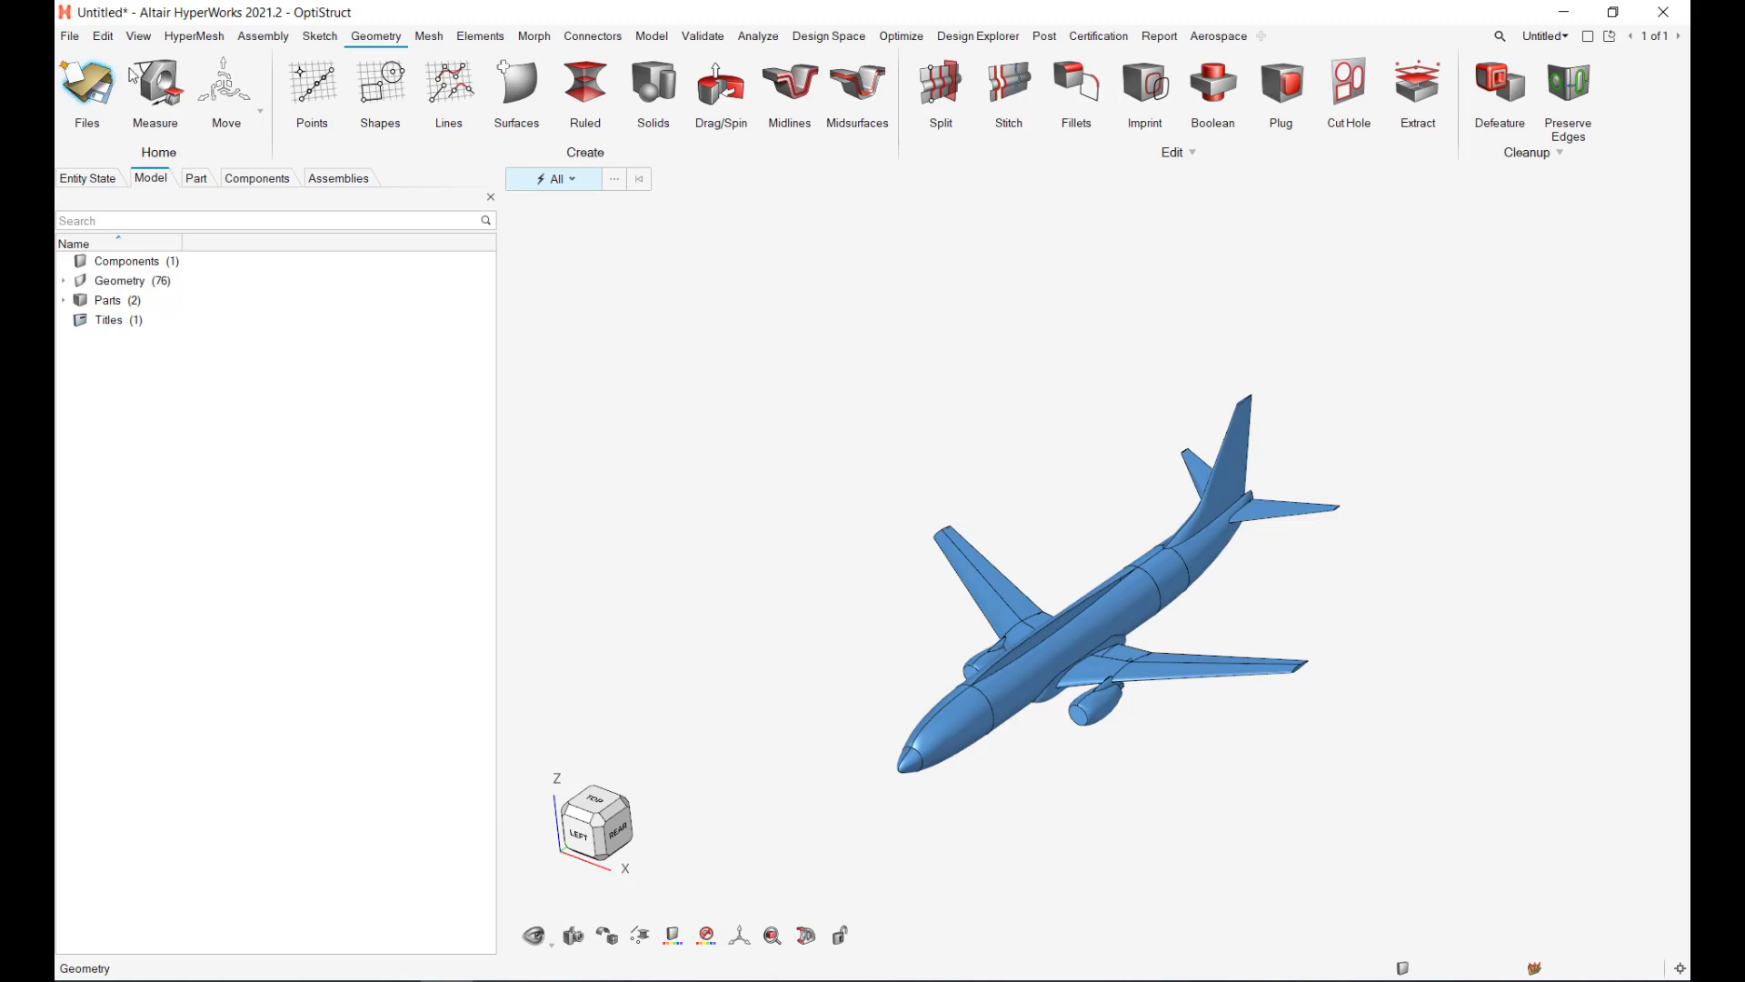
left_click(156, 86)
scroll(1021, 543, "up", 5)
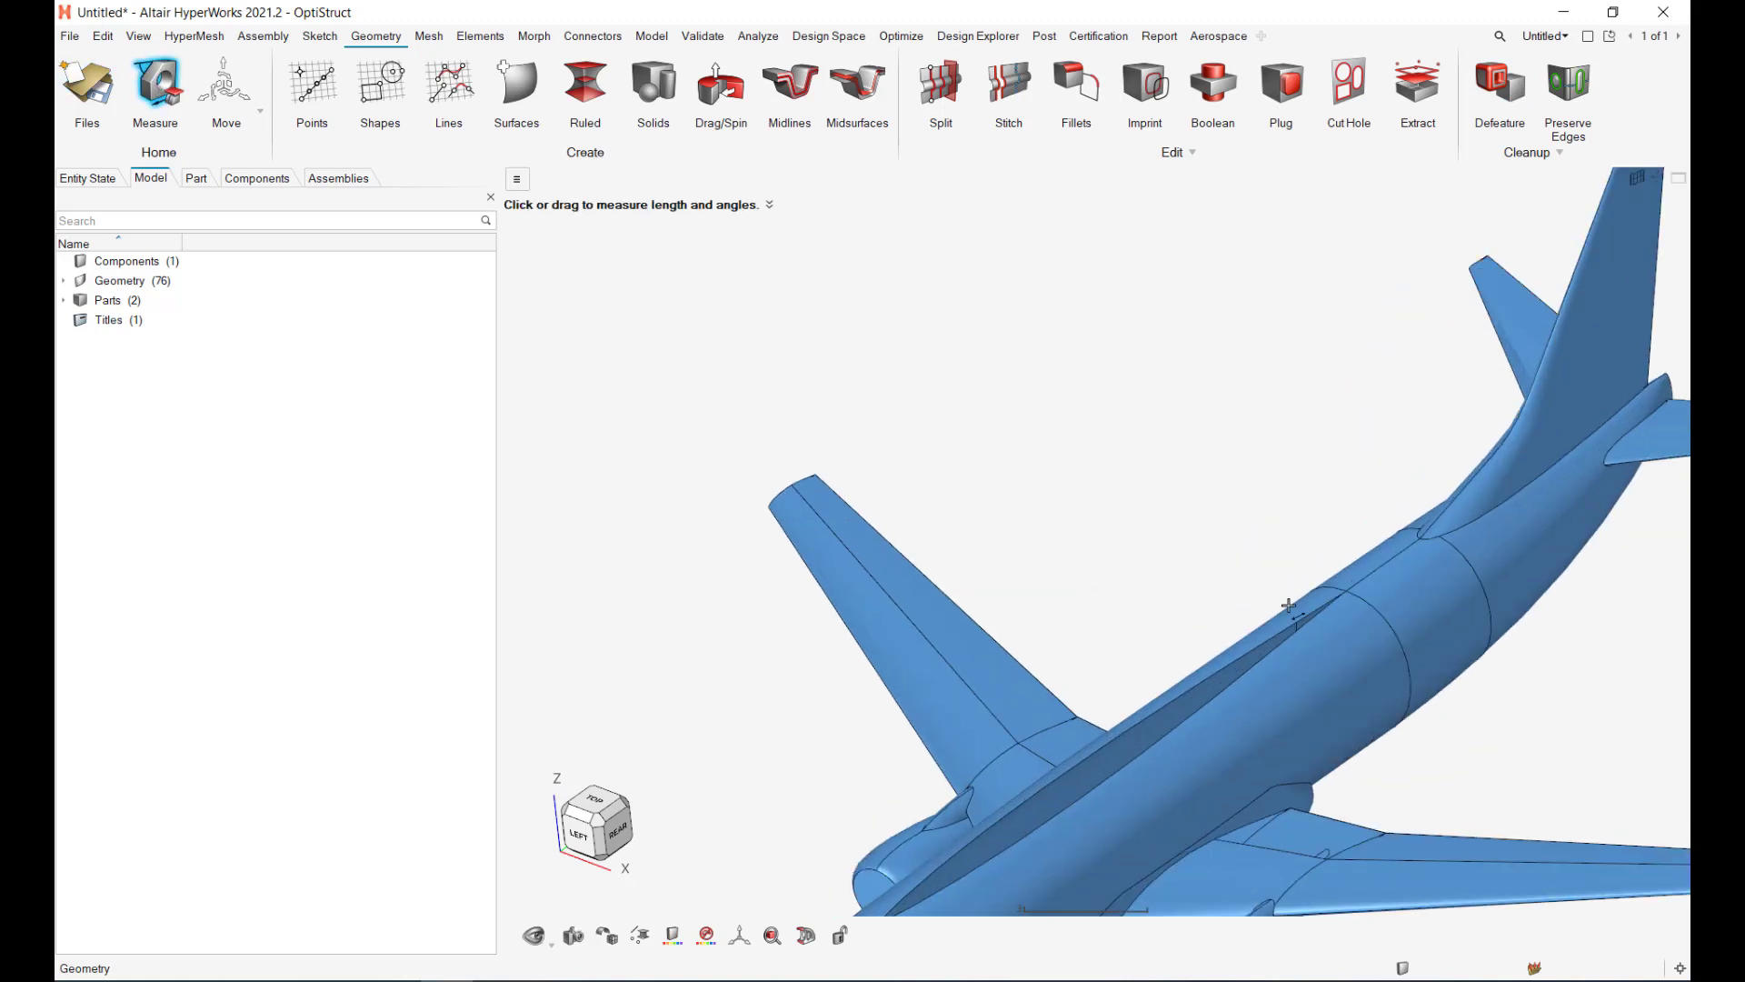
left_click_drag(1347, 591, 1425, 536)
right_click_drag(1453, 647, 1054, 569)
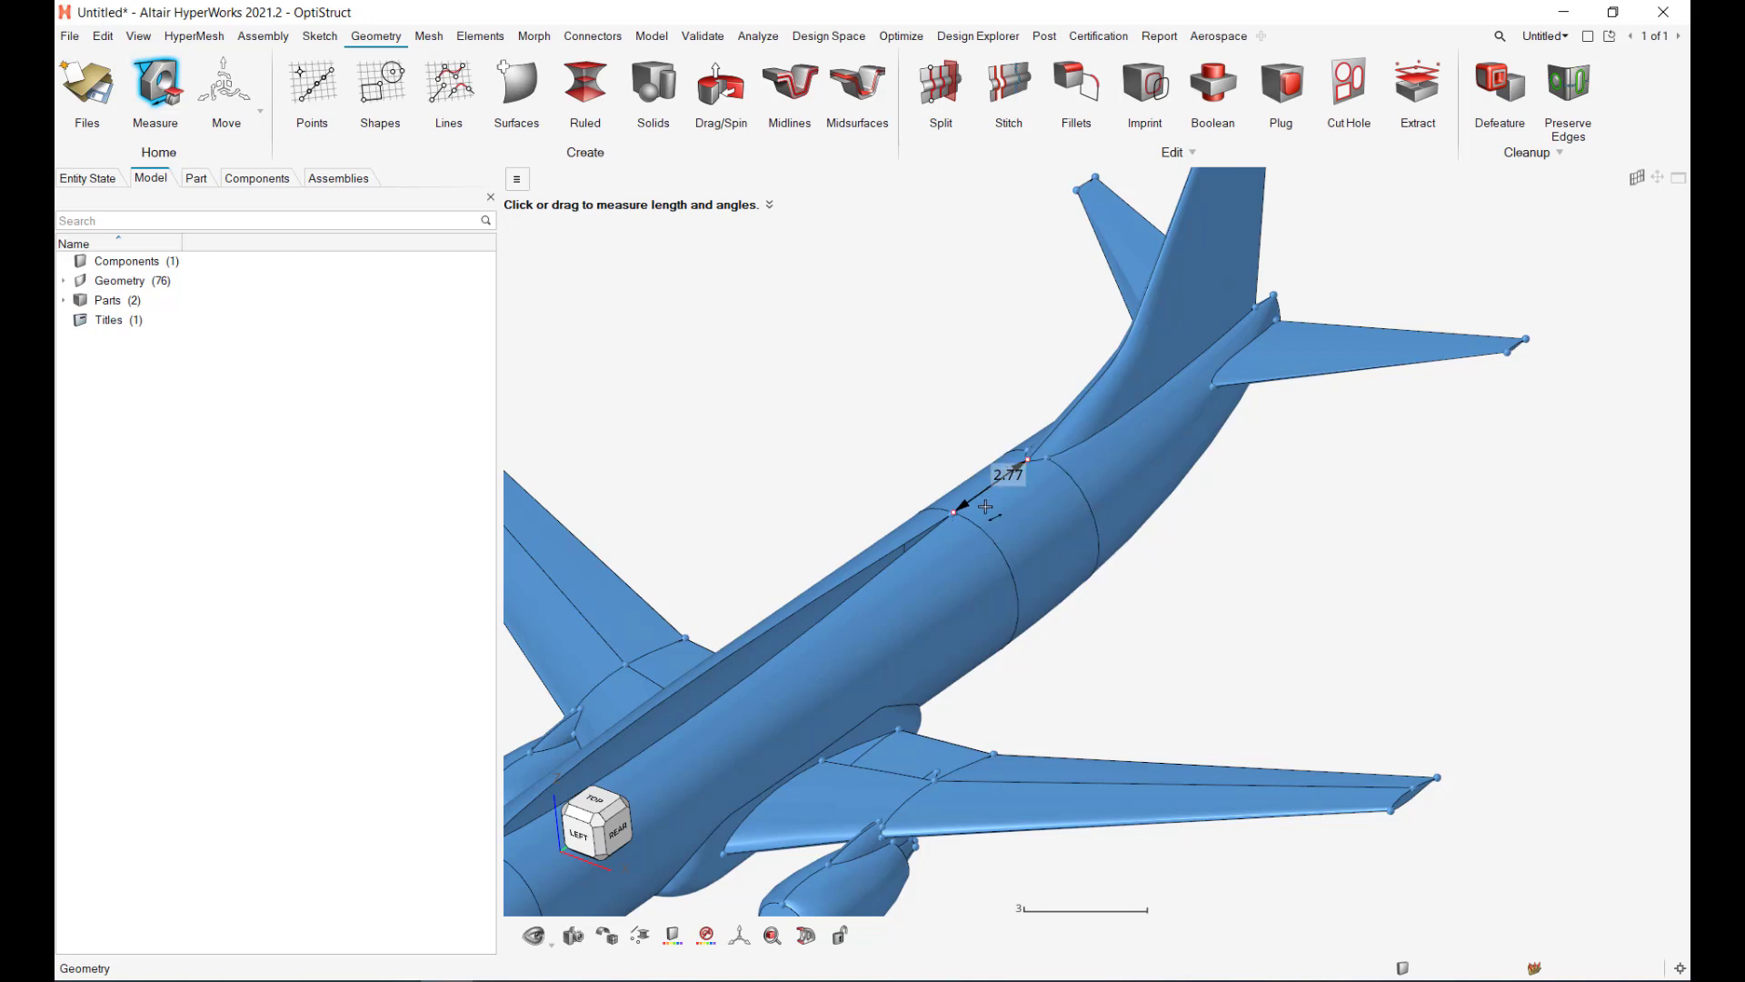
right_click_drag(1169, 701, 1470, 555)
right_click_drag(1319, 857, 1409, 728)
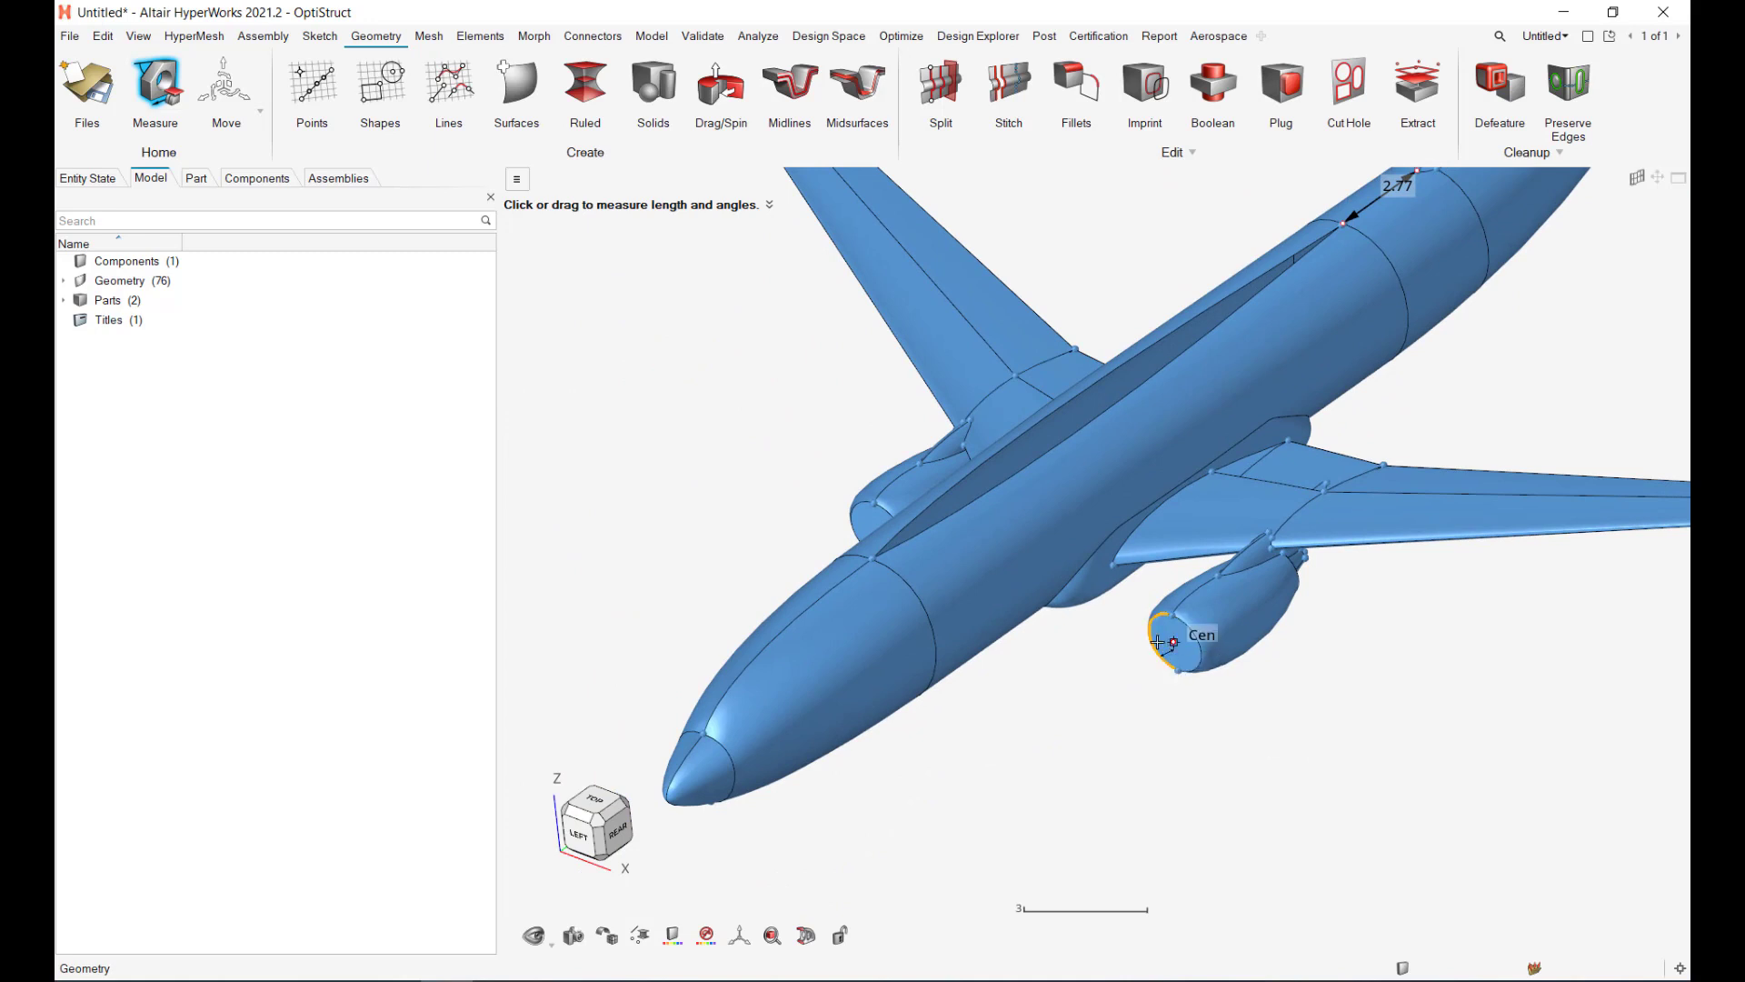
right_click_drag(1494, 374, 1309, 554)
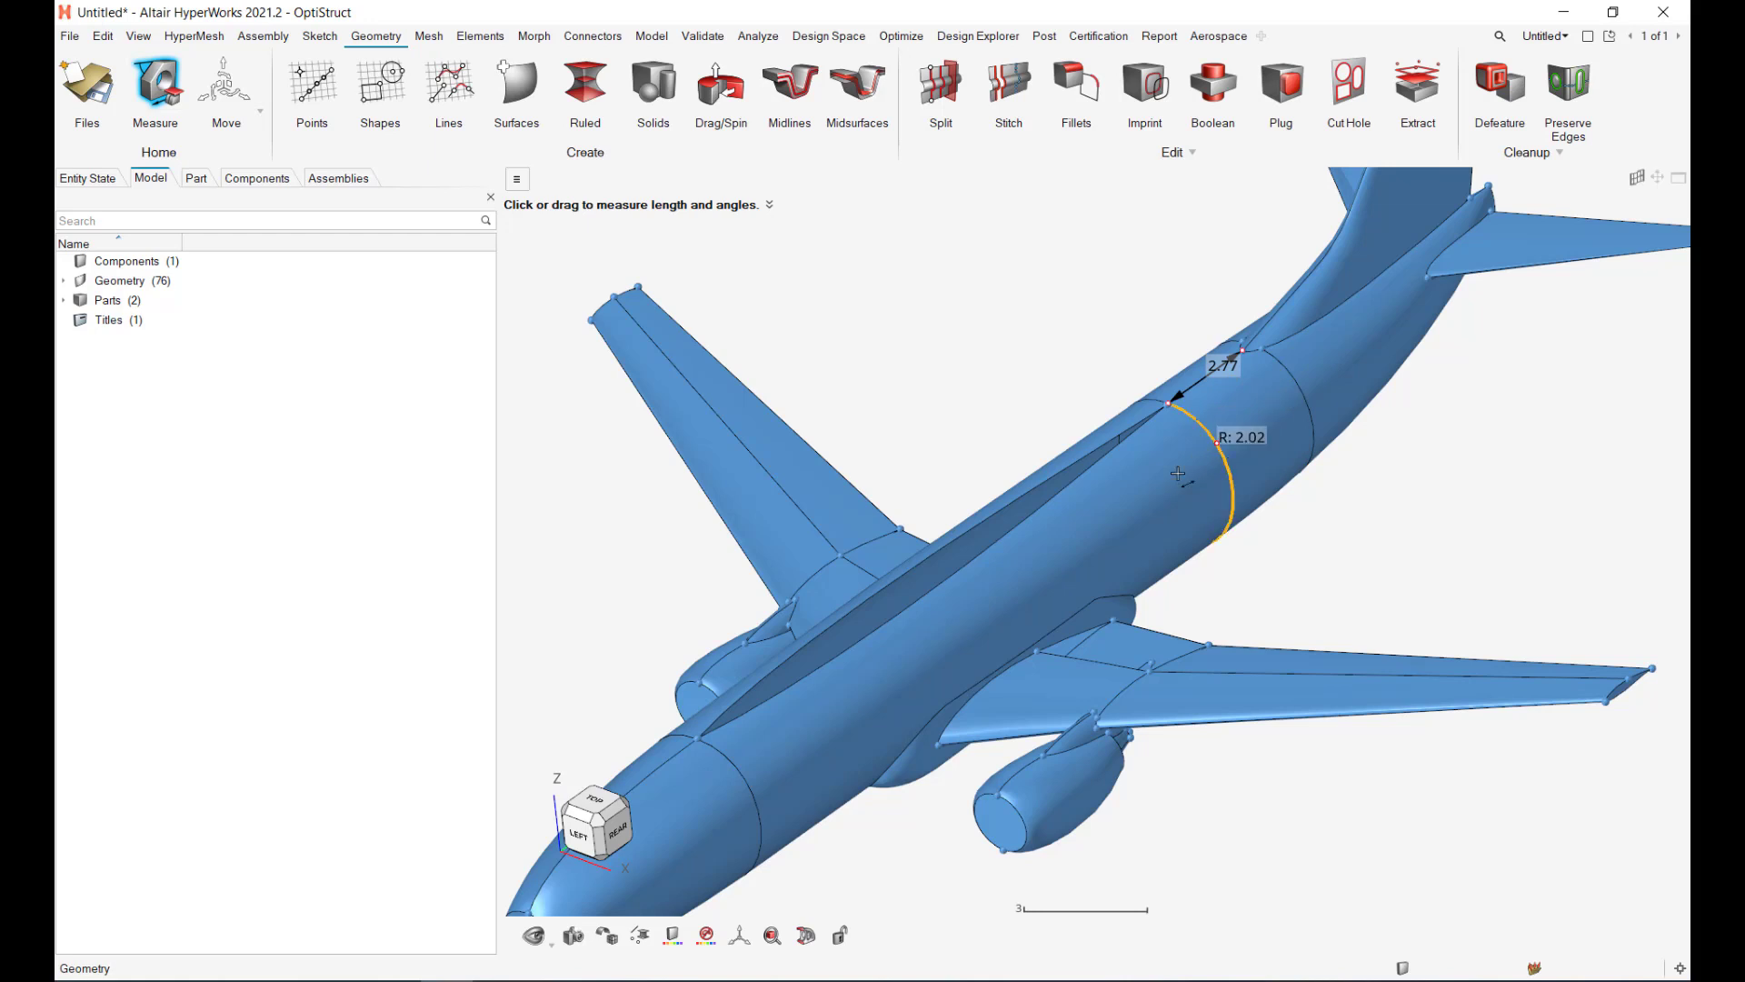
key("Escape")
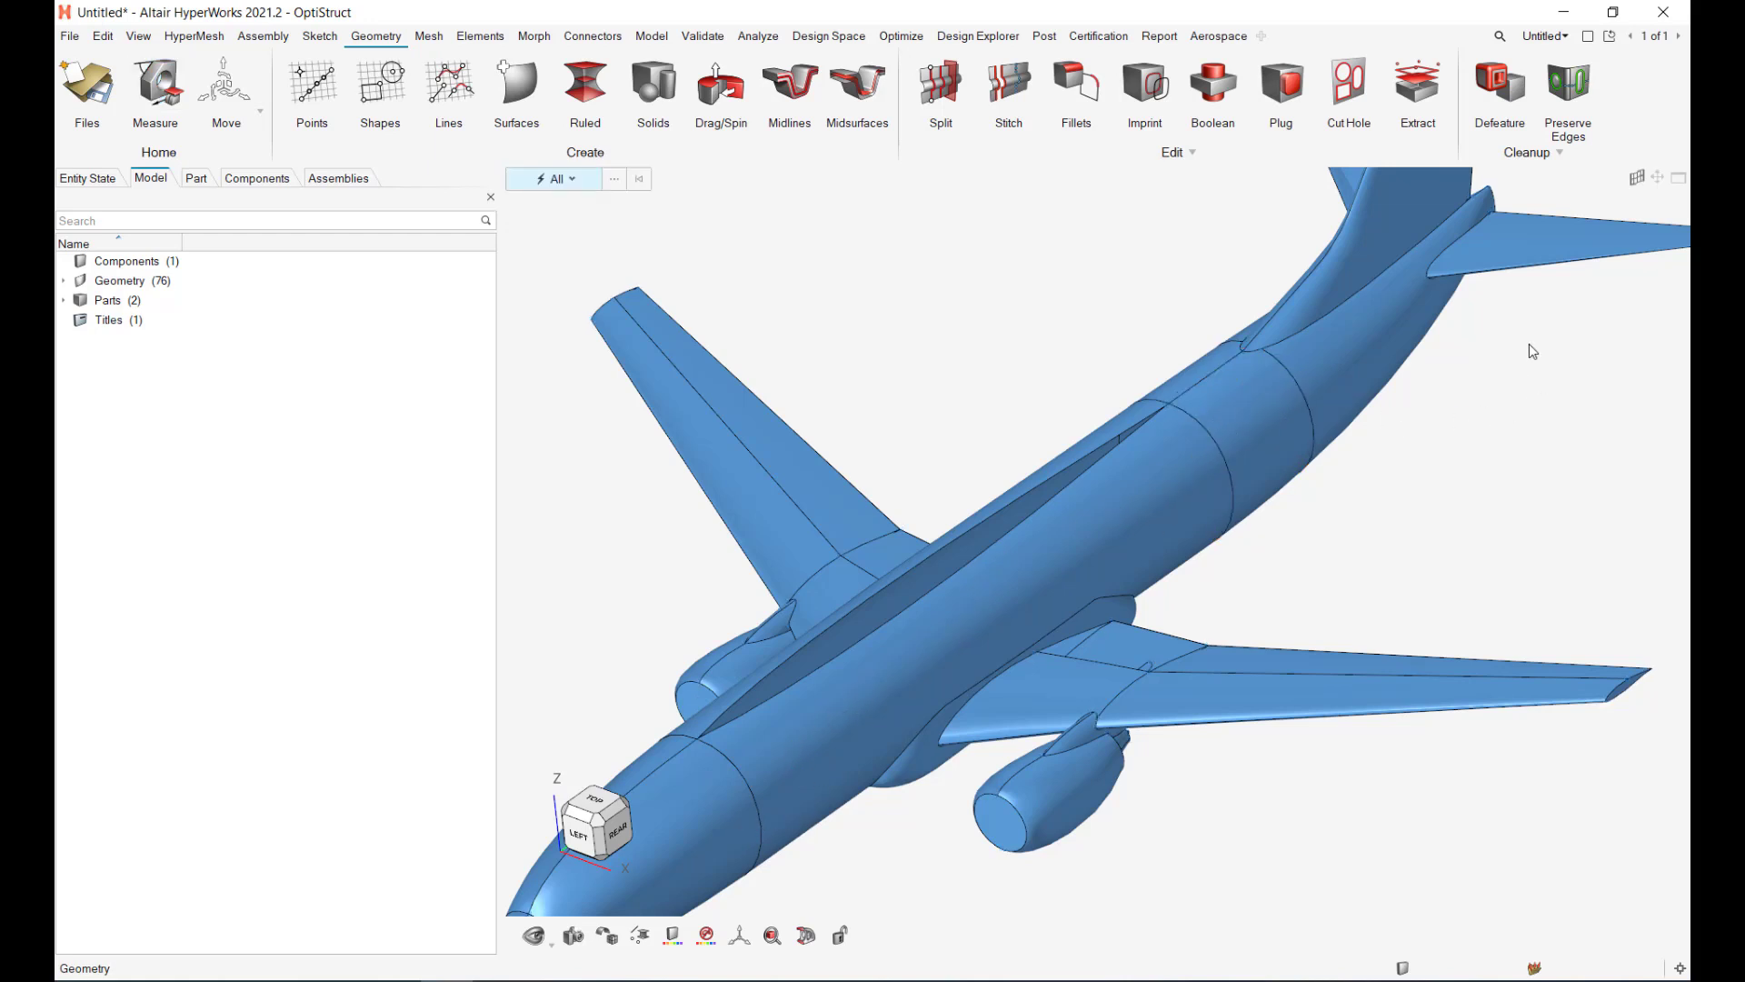
Step: Start Defeature Batch and box-select all 76 airplane surfaces after zooming out
left_click(1513, 93)
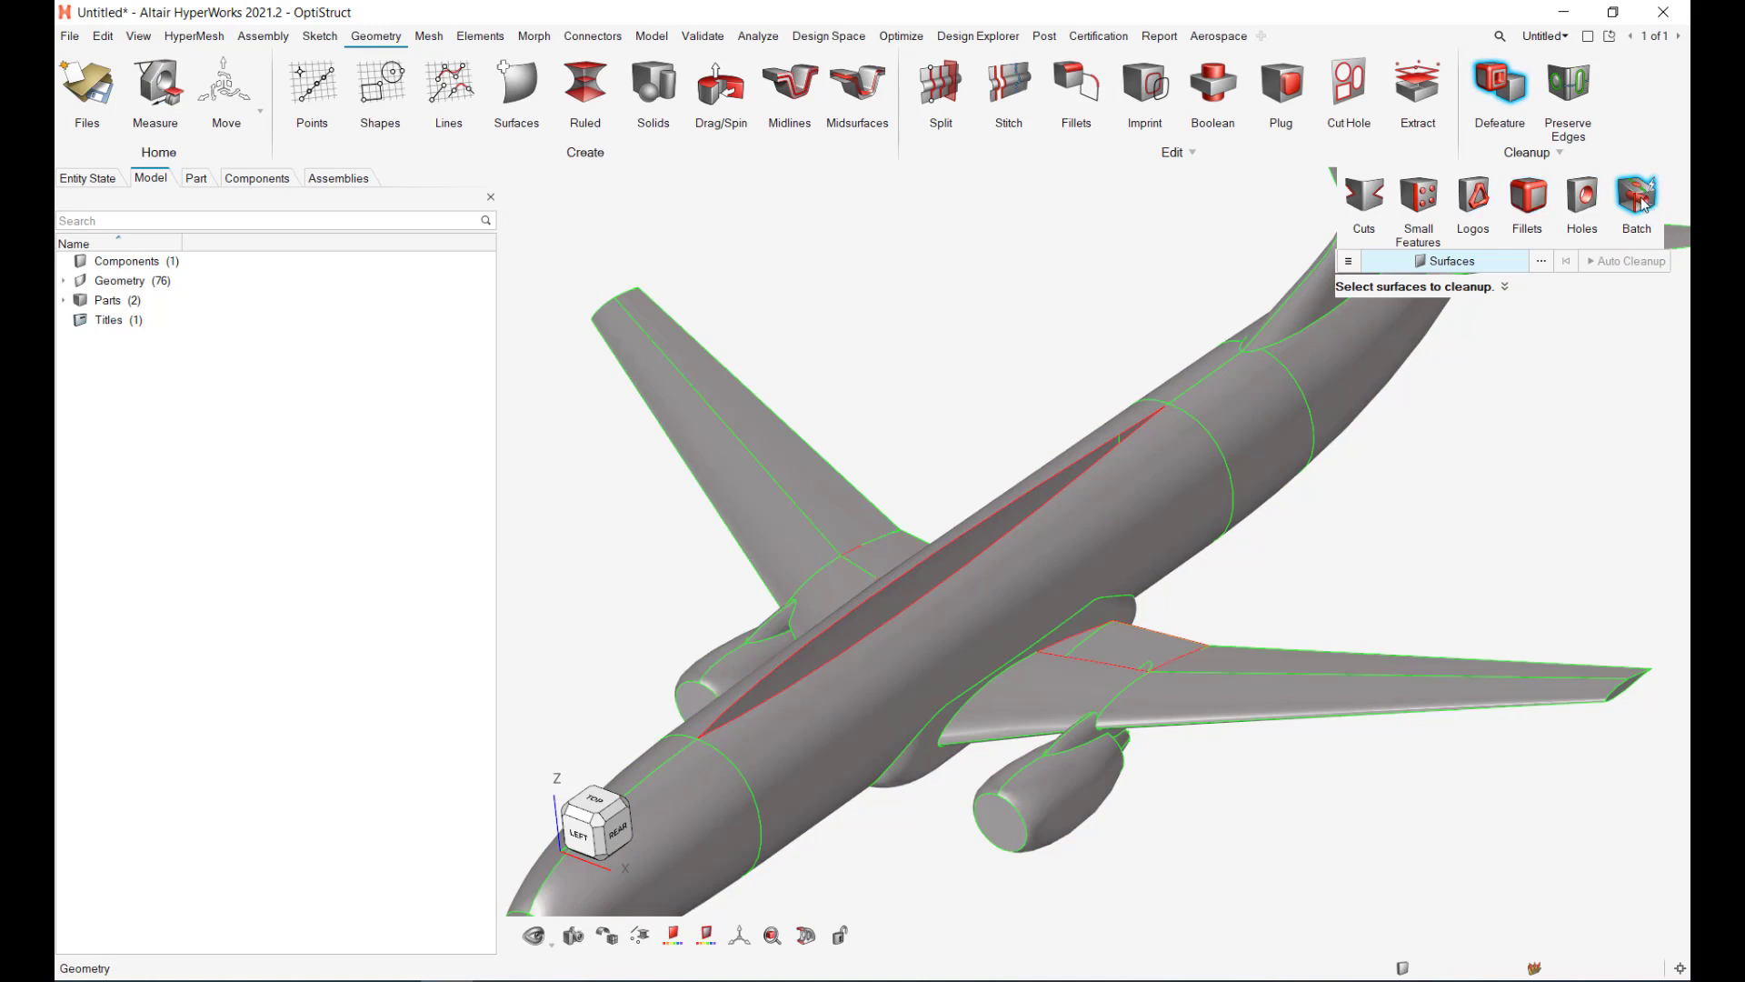
scroll(1425, 510, "down", 8)
right_click_drag(1425, 510, 1110, 550)
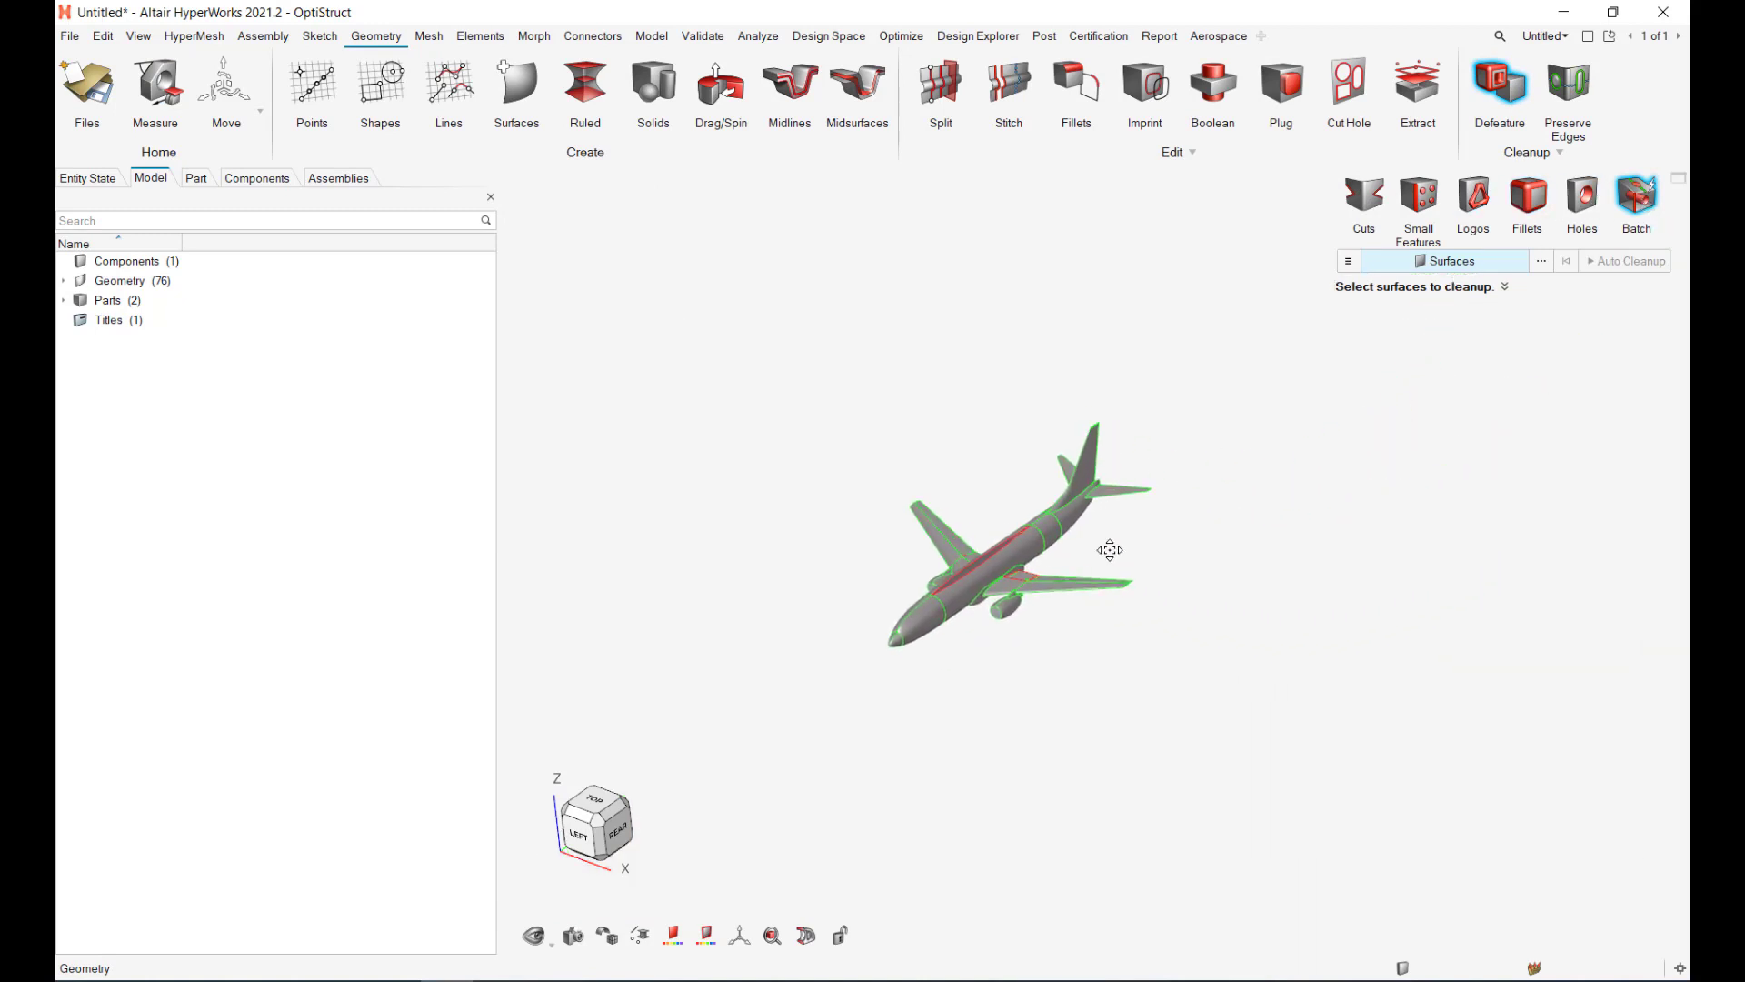
left_click_drag(822, 379, 1194, 679)
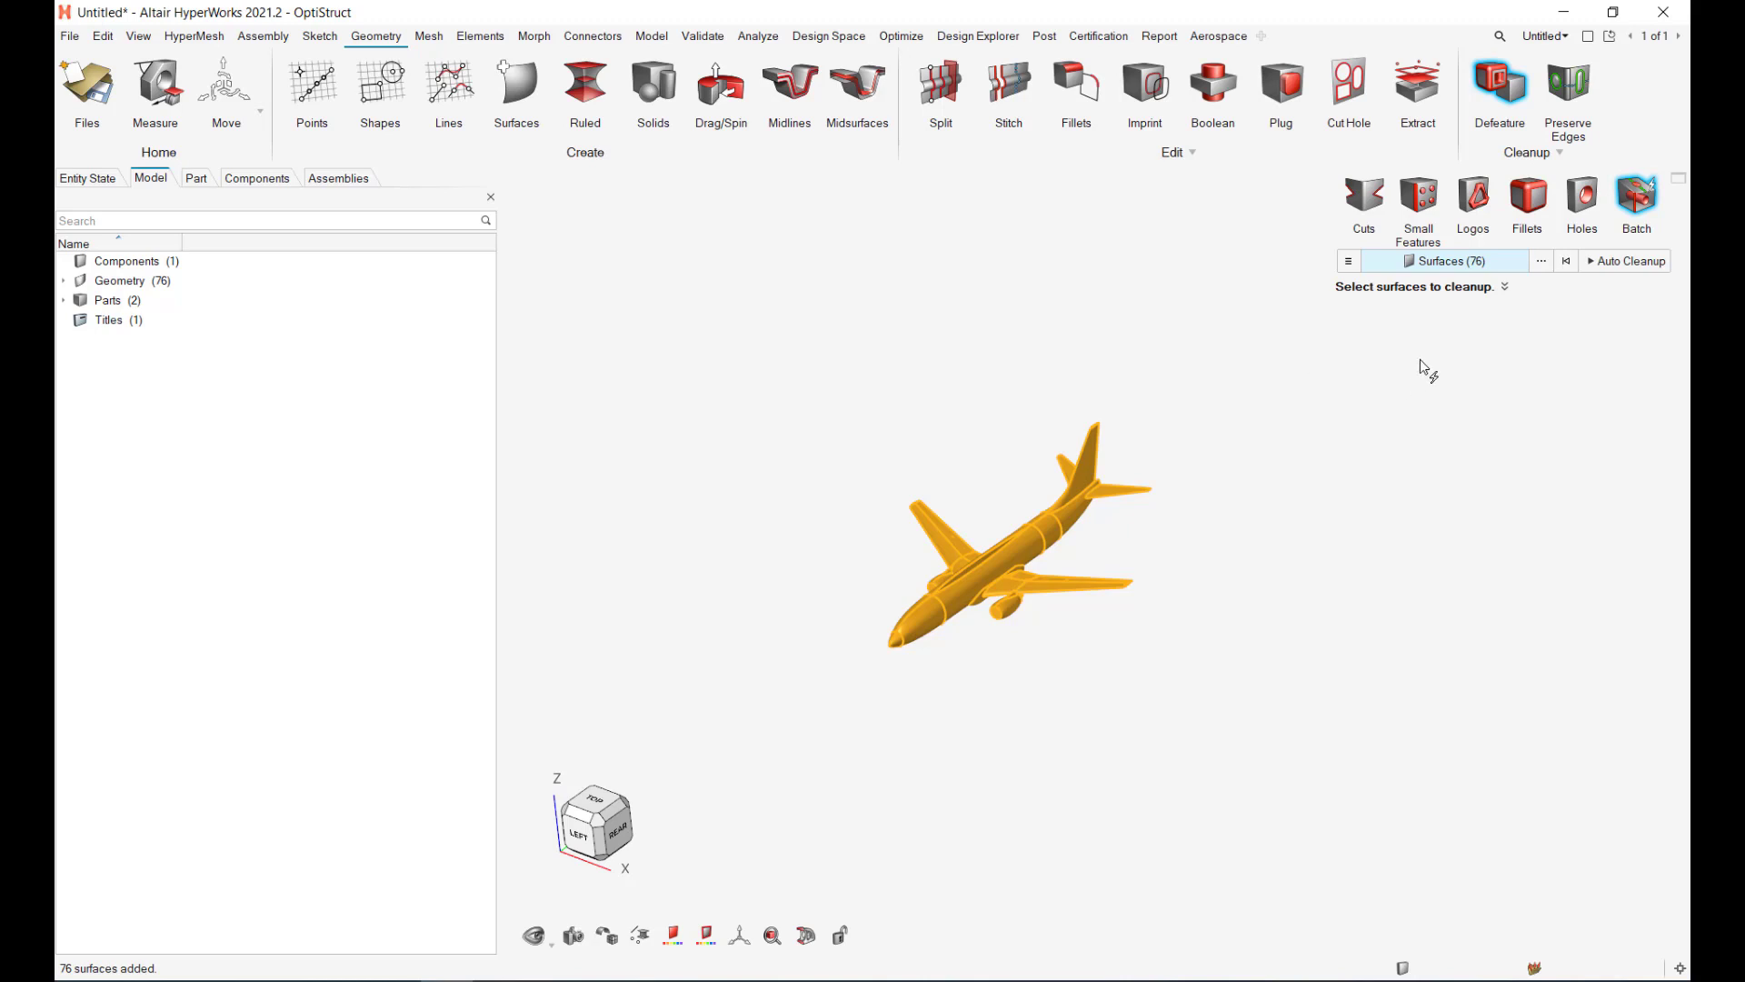
Step: In the batch cleanup Options, change the target element size from 10 to .3
left_click(1359, 269)
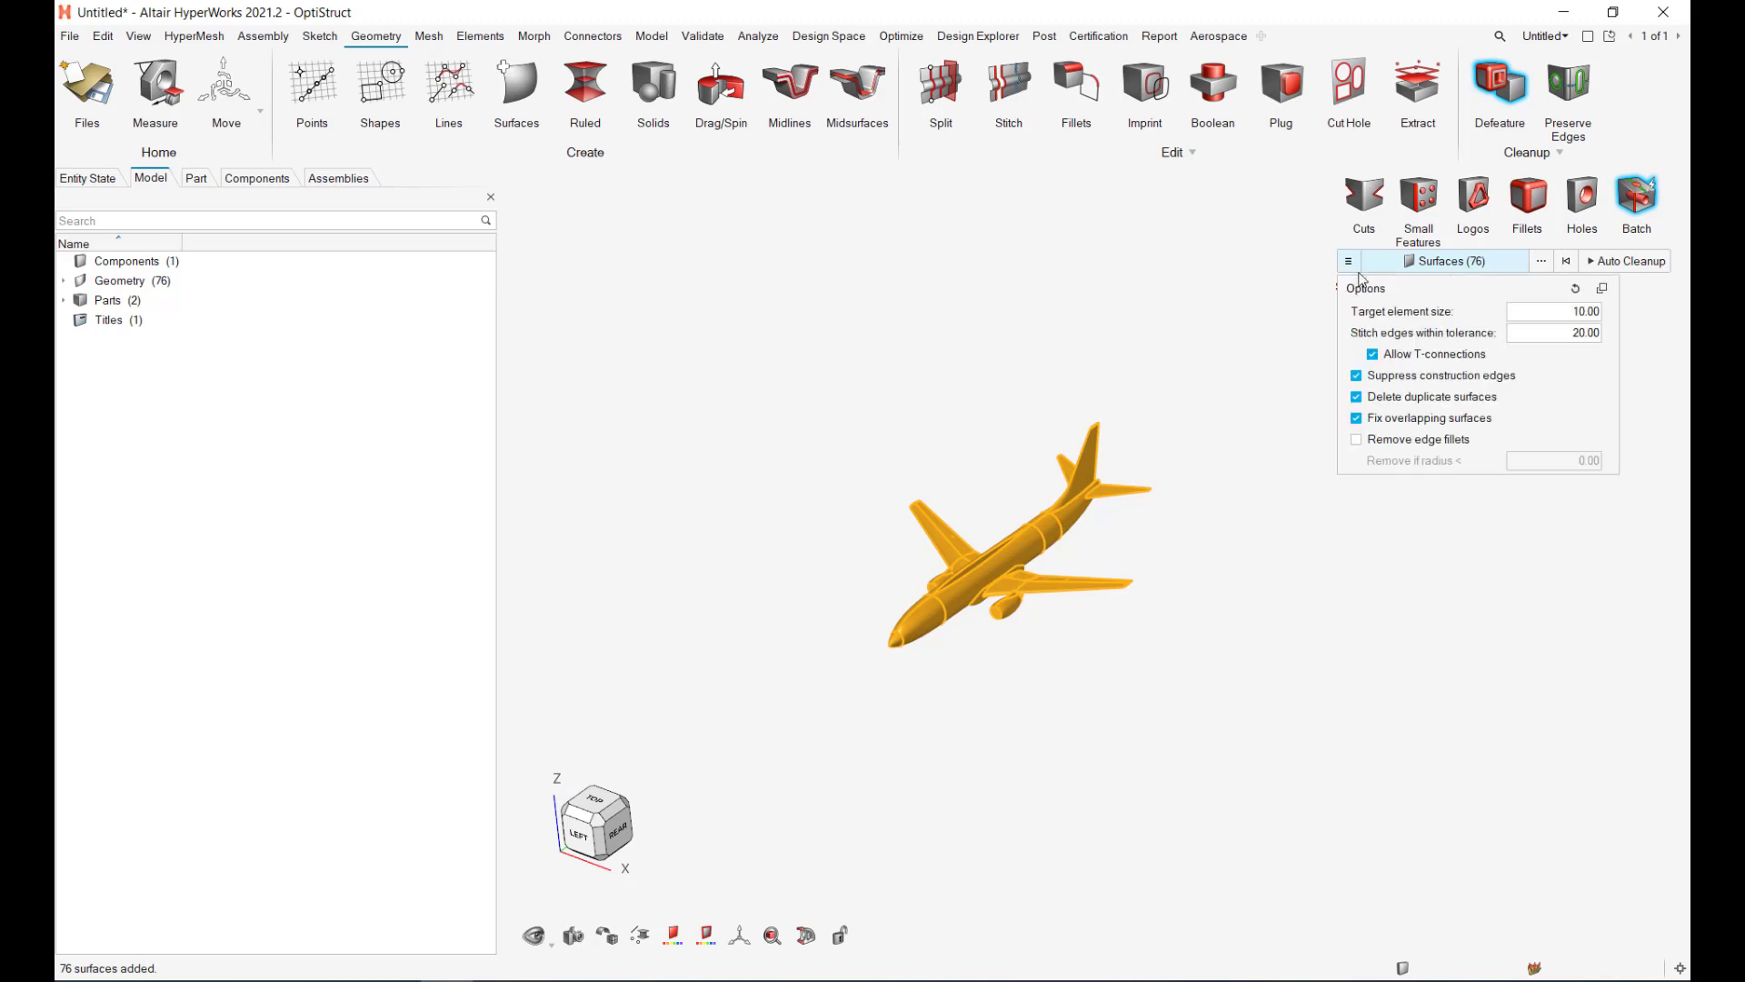
left_click(1561, 316)
type(".3")
Step: Run Auto Cleanup, inspect the cleaned airplane, then undo it back to 76 surfaces
left_click(1608, 263)
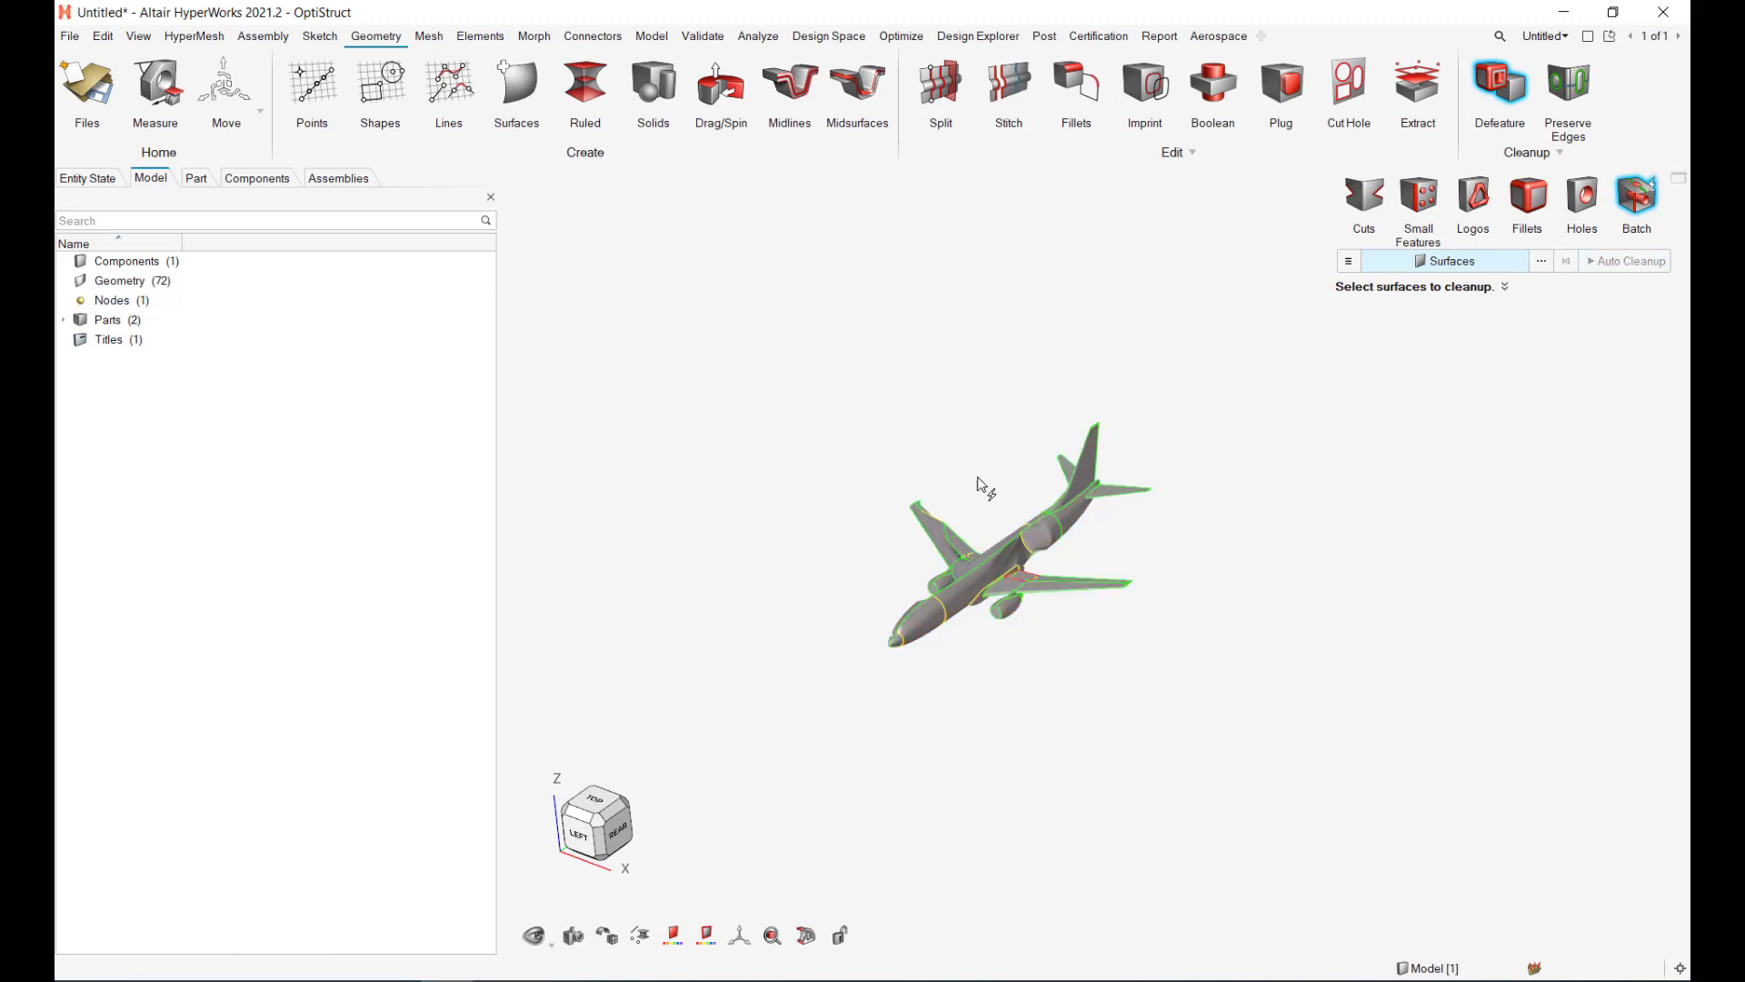
scroll(1056, 570, "up", 5)
middle_click_drag(1071, 652, 1145, 651)
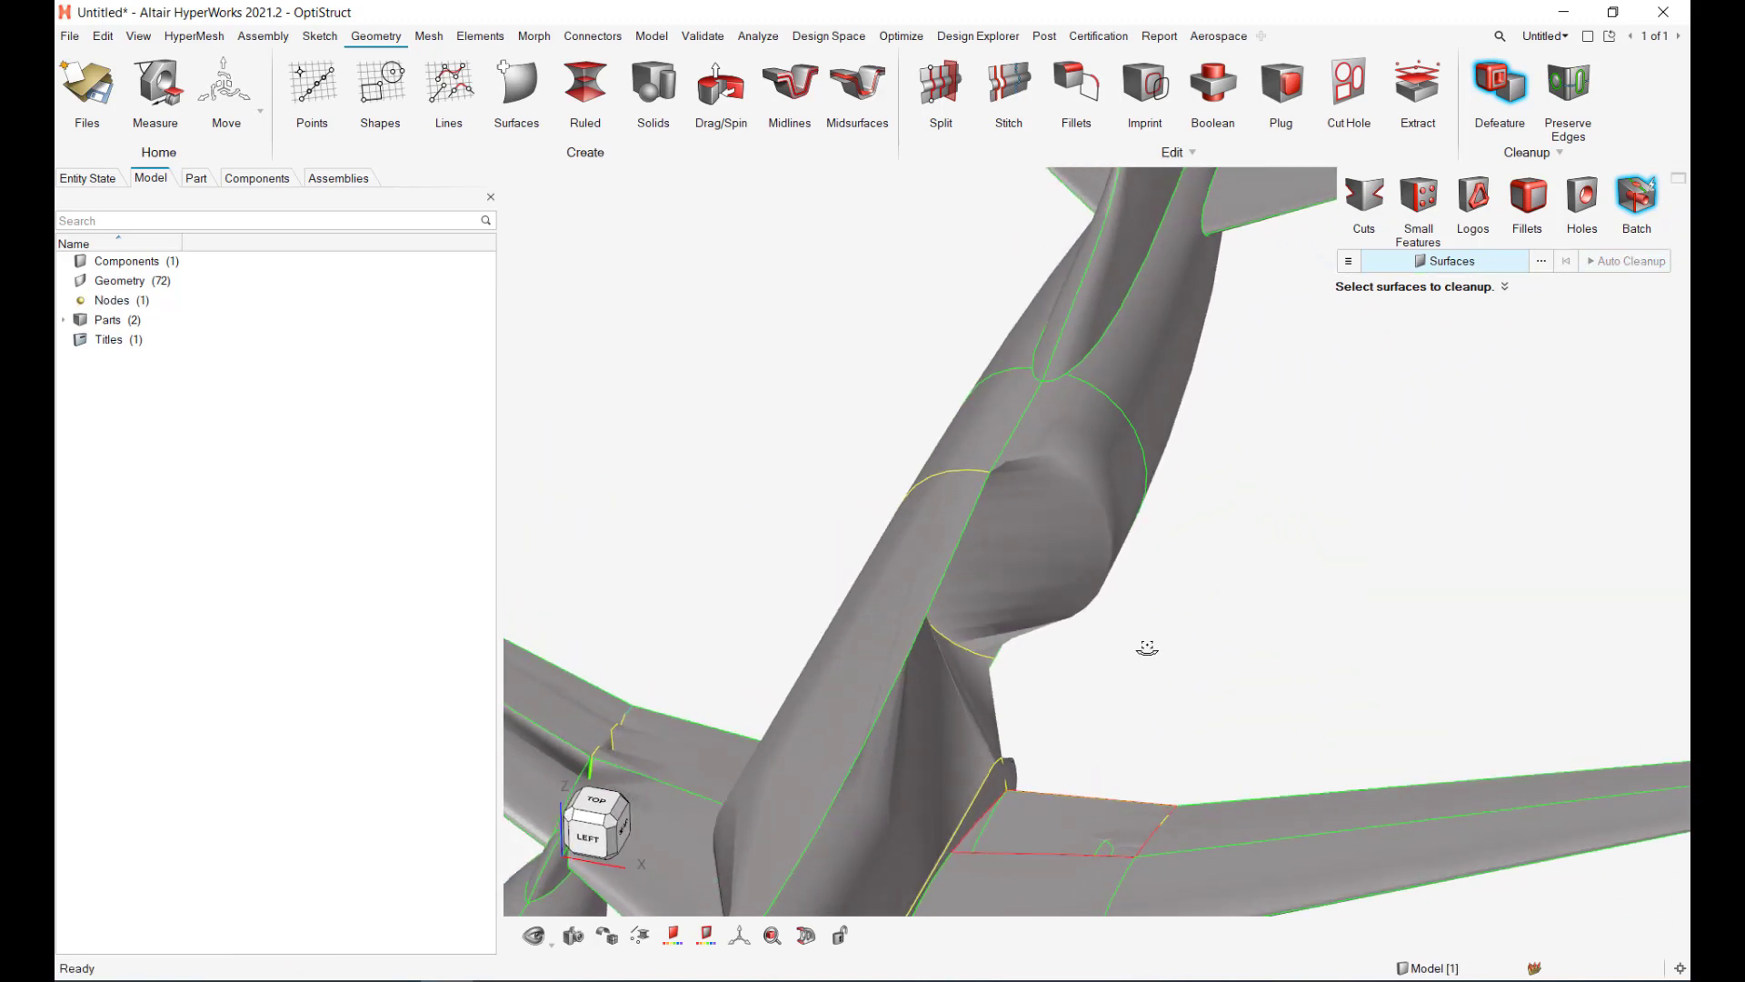
scroll(1135, 650, "down", 3)
key("ctrl+z")
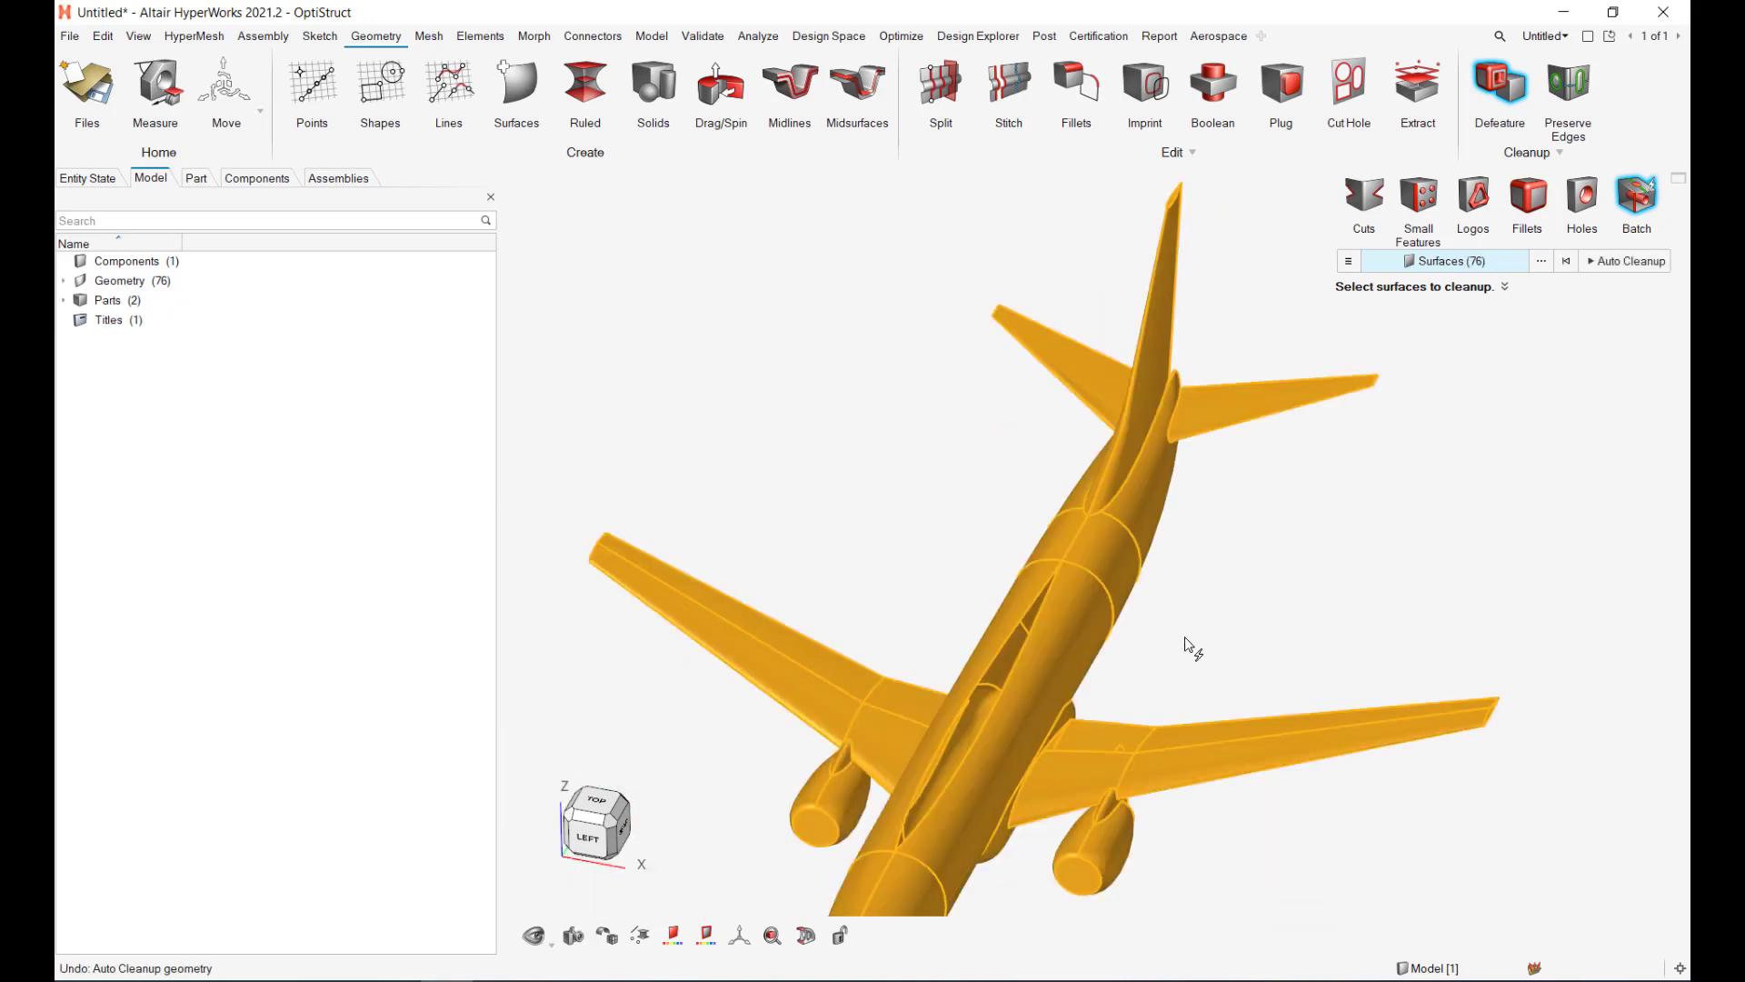
Step: Reopen the batch cleanup Options and select the target element size field for editing
left_click(1348, 261)
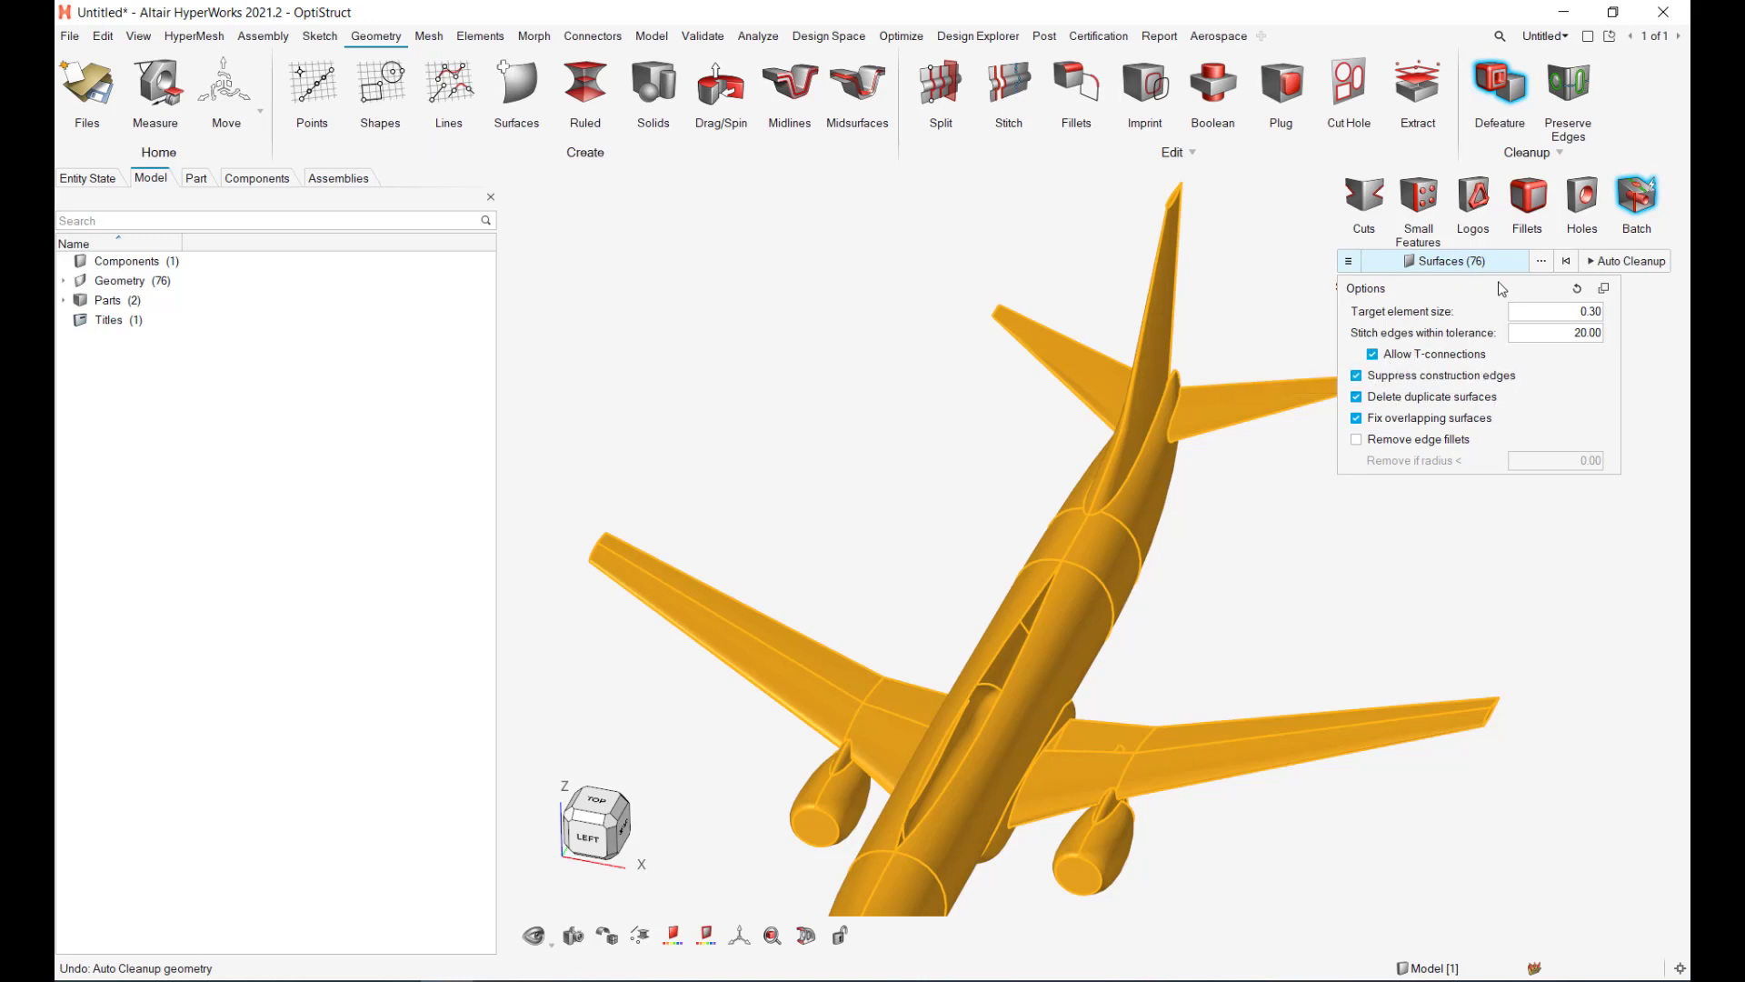
left_click(1580, 320)
Step: Run Auto Cleanup with the tighter settings and inspect the cleaned wing surfaces
left_click(1632, 262)
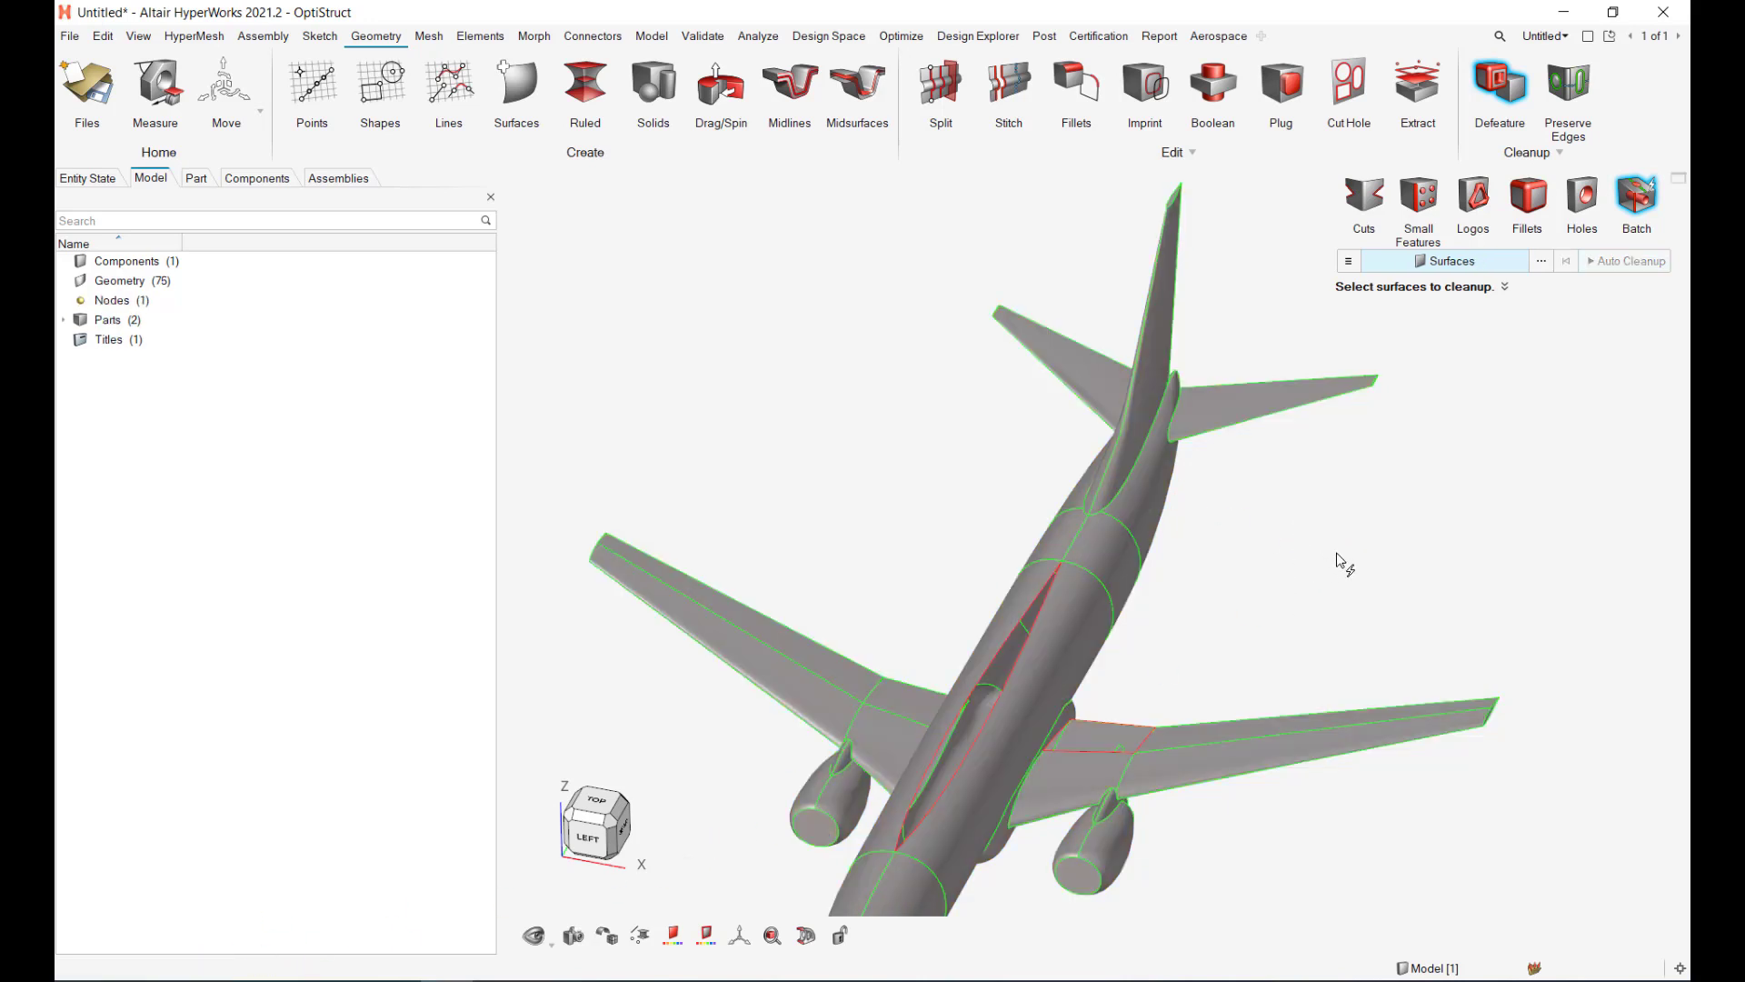
middle_click_drag(1283, 592, 1161, 612)
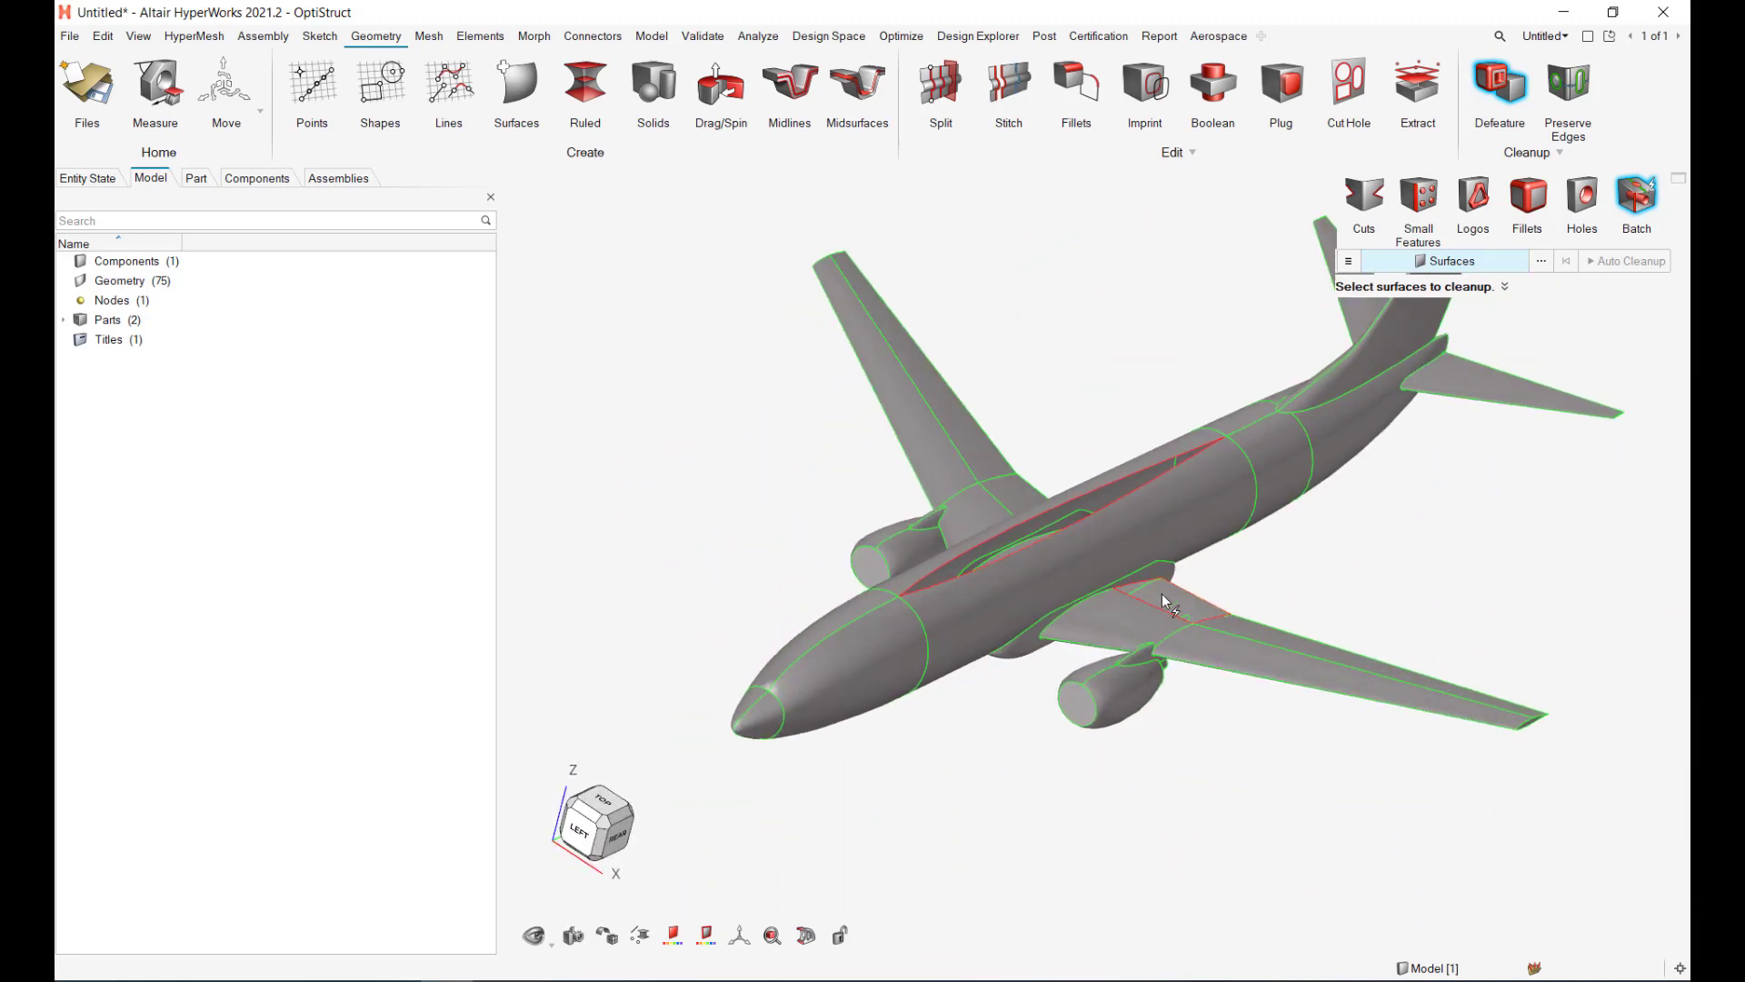
scroll(1159, 611, "up", 5)
right_click_drag(1273, 543, 1416, 699)
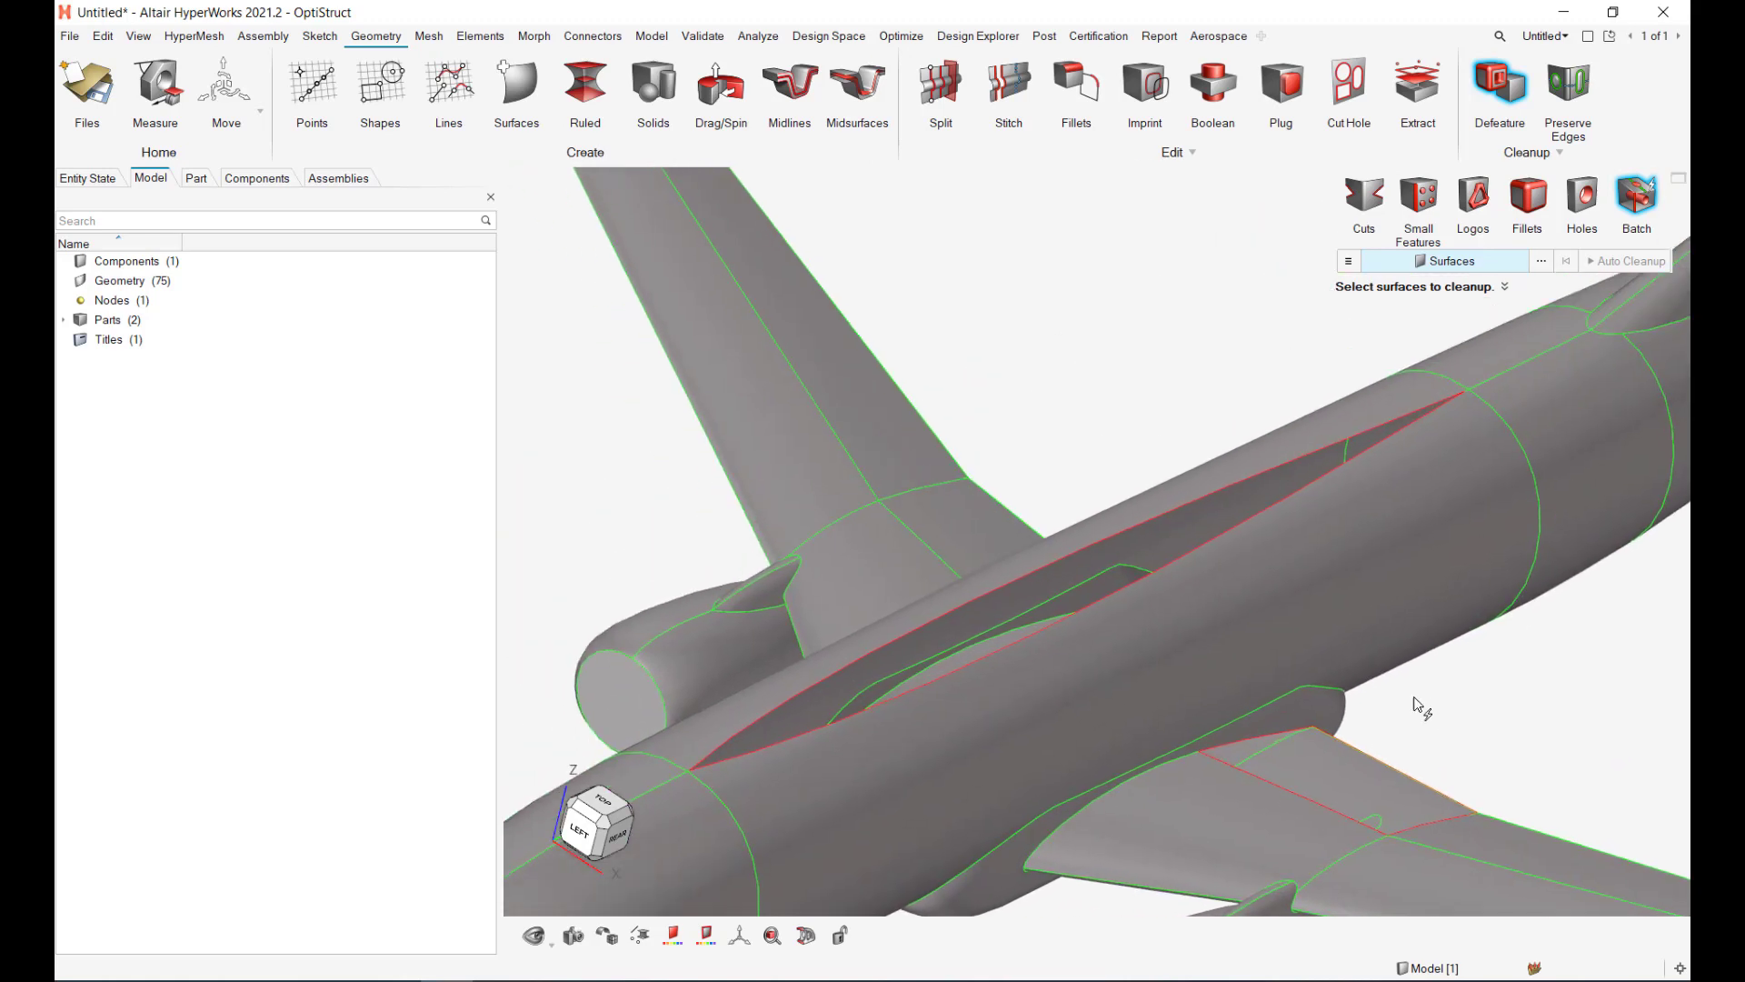
scroll(798, 423, "up", 4)
scroll(800, 634, "down", 5)
Step: Orbit and zoom around the engine nozzle to check the cleaned geometry closely
middle_click_drag(800, 635, 1010, 643)
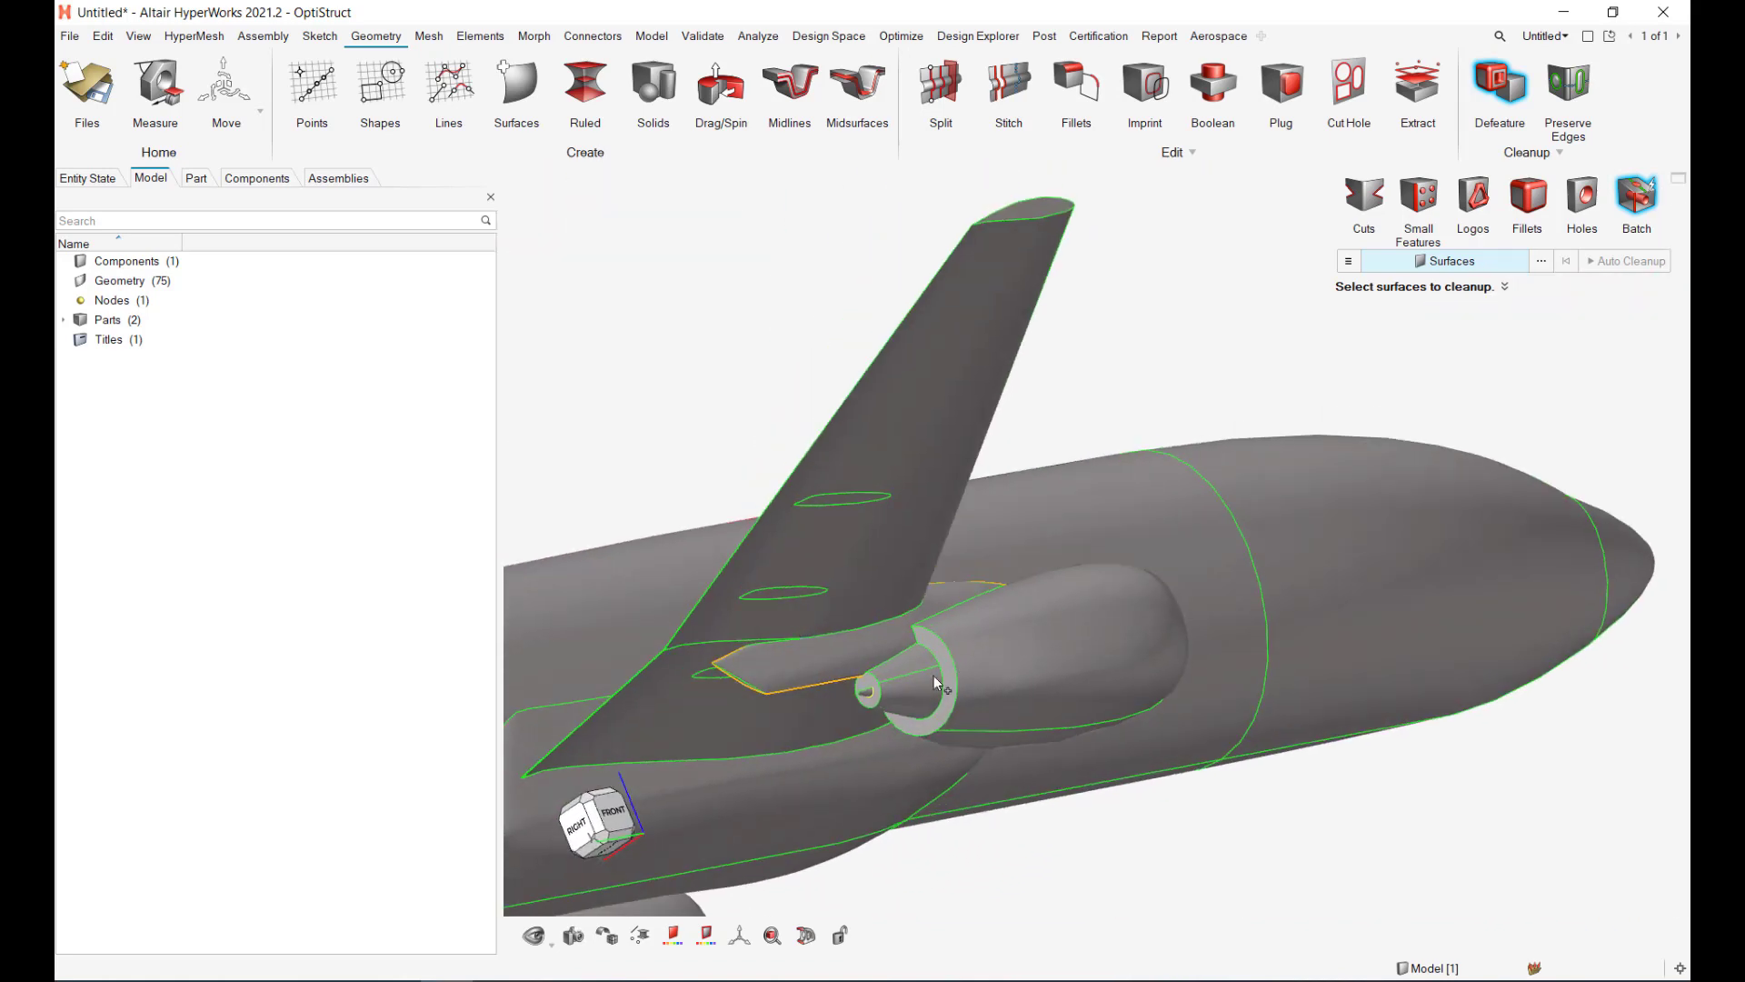
scroll(937, 682, "up", 5)
scroll(960, 680, "down", 3)
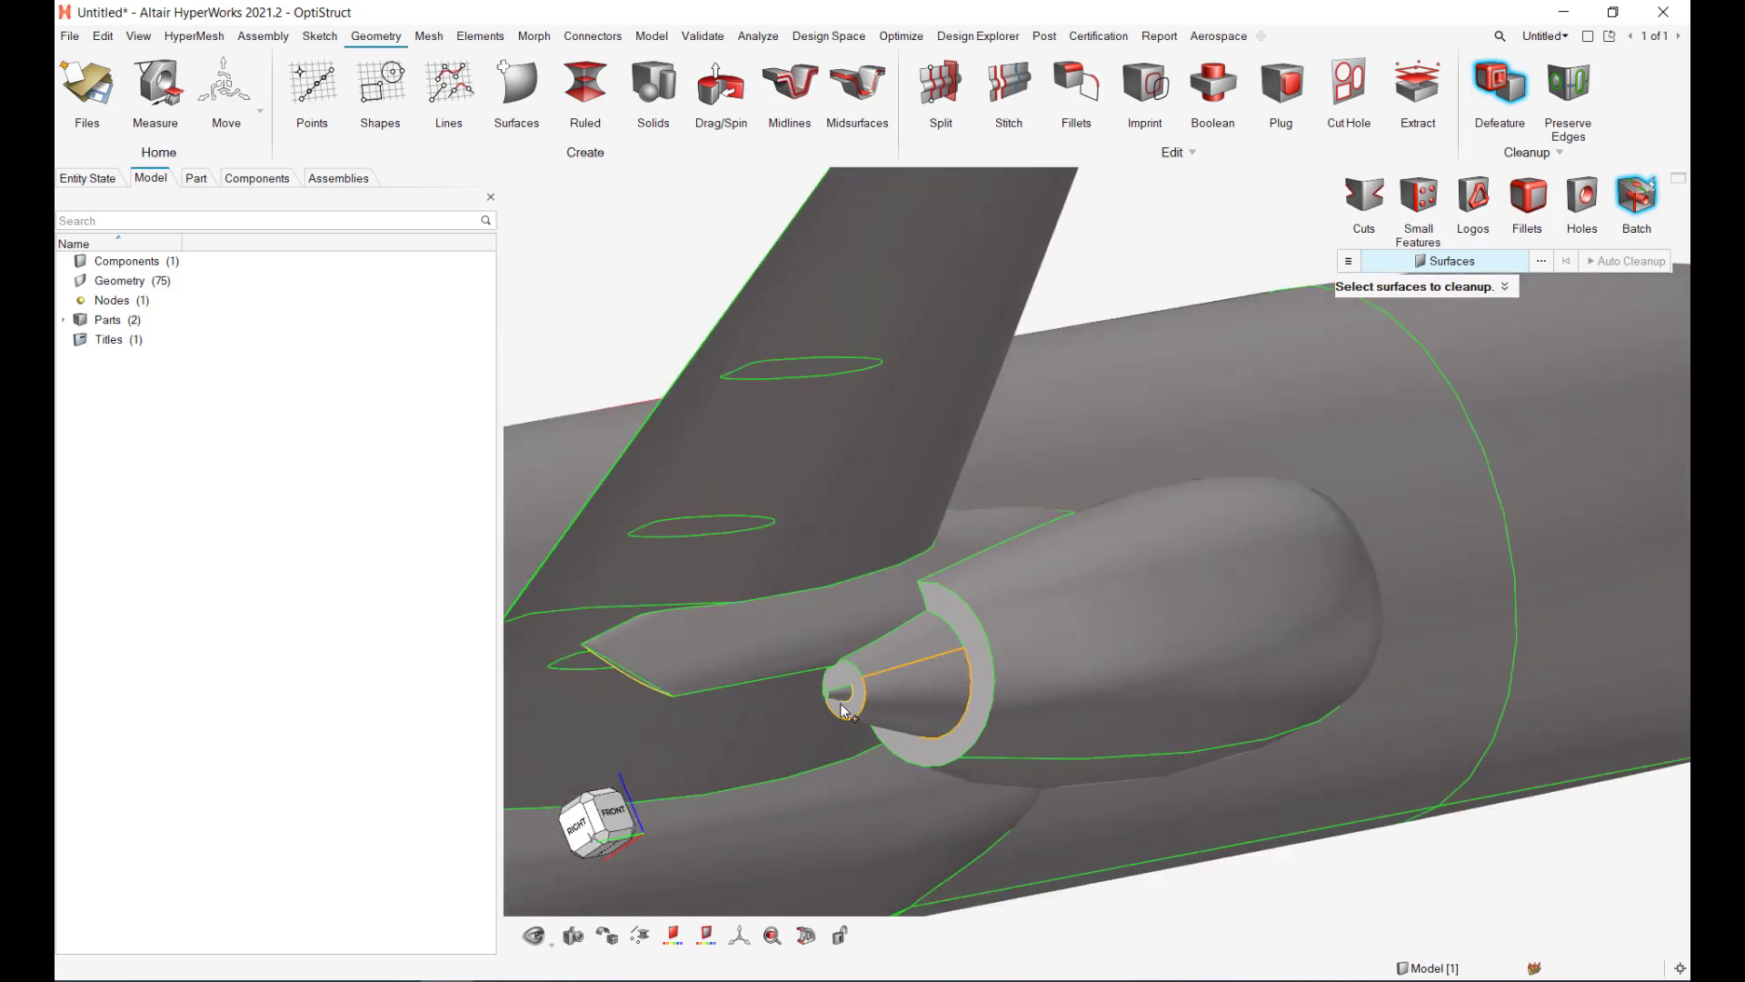
scroll(843, 695, "up", 6)
scroll(875, 700, "down", 6)
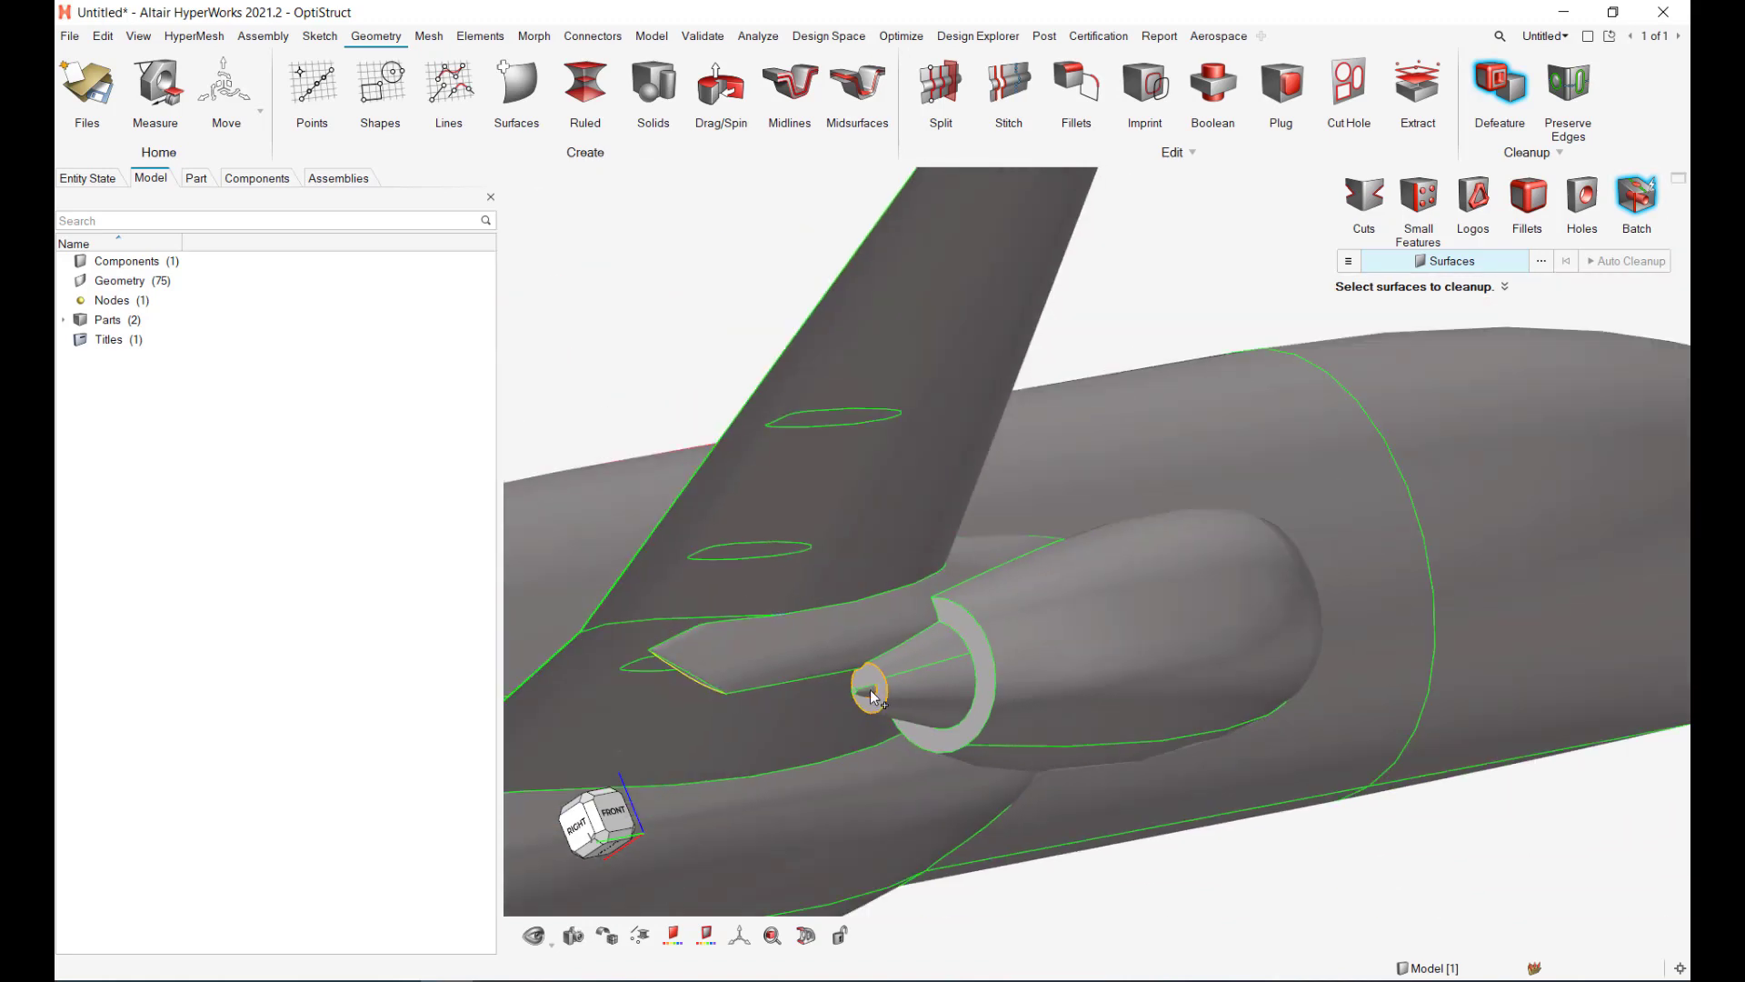
scroll(889, 737, "up", 6)
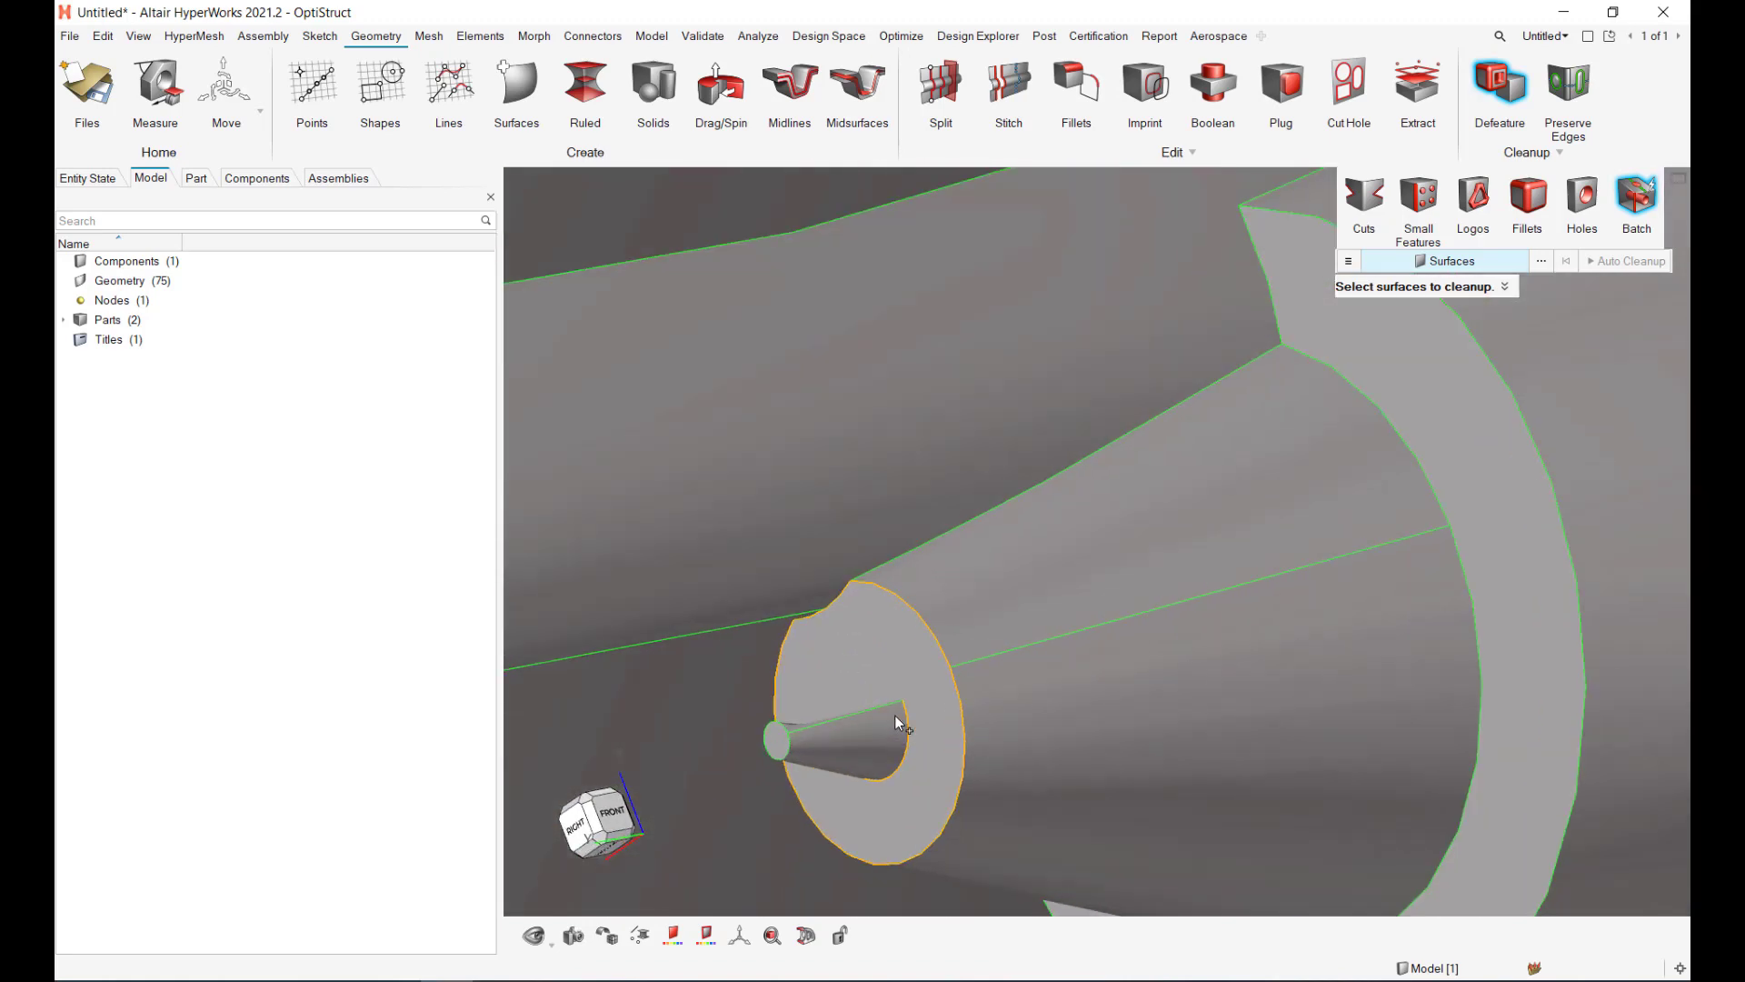
middle_click_drag(869, 768, 846, 783)
mouse_move(839, 717)
middle_mouse_down()
mouse_move(904, 748)
mouse_move(844, 721)
mouse_move(840, 744)
middle_mouse_up()
scroll(836, 684, "up", 6)
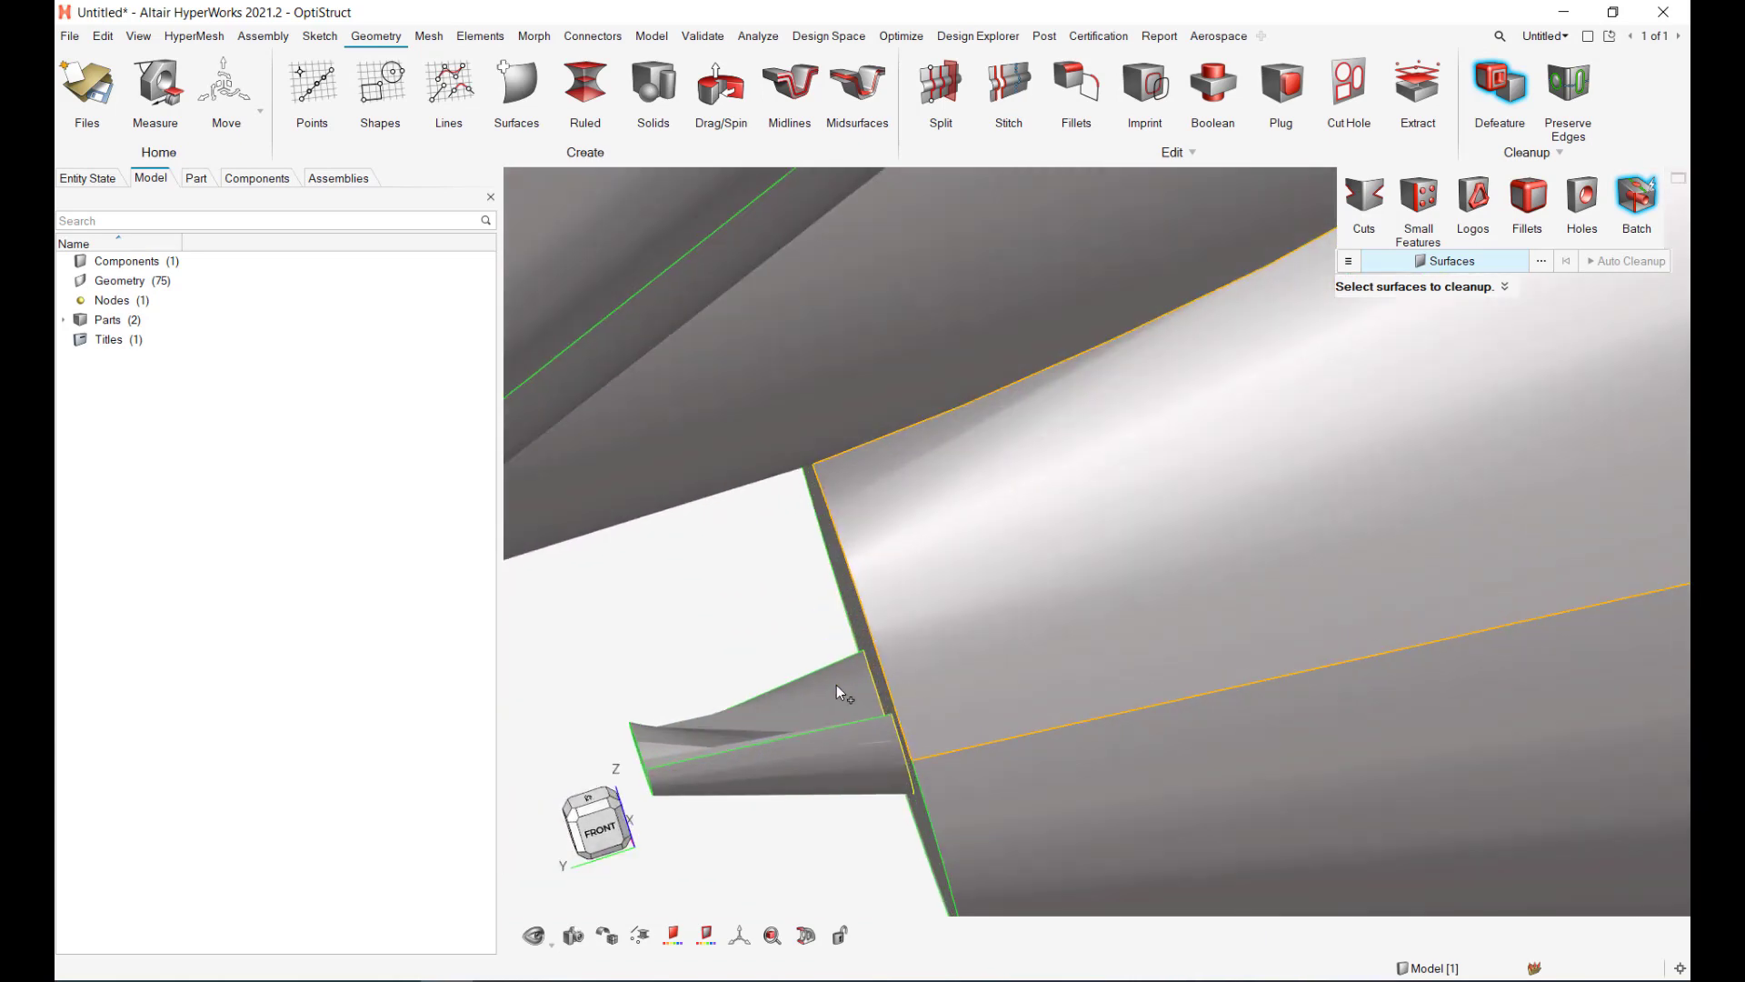
scroll(833, 687, "down", 4)
scroll(896, 662, "down", 6)
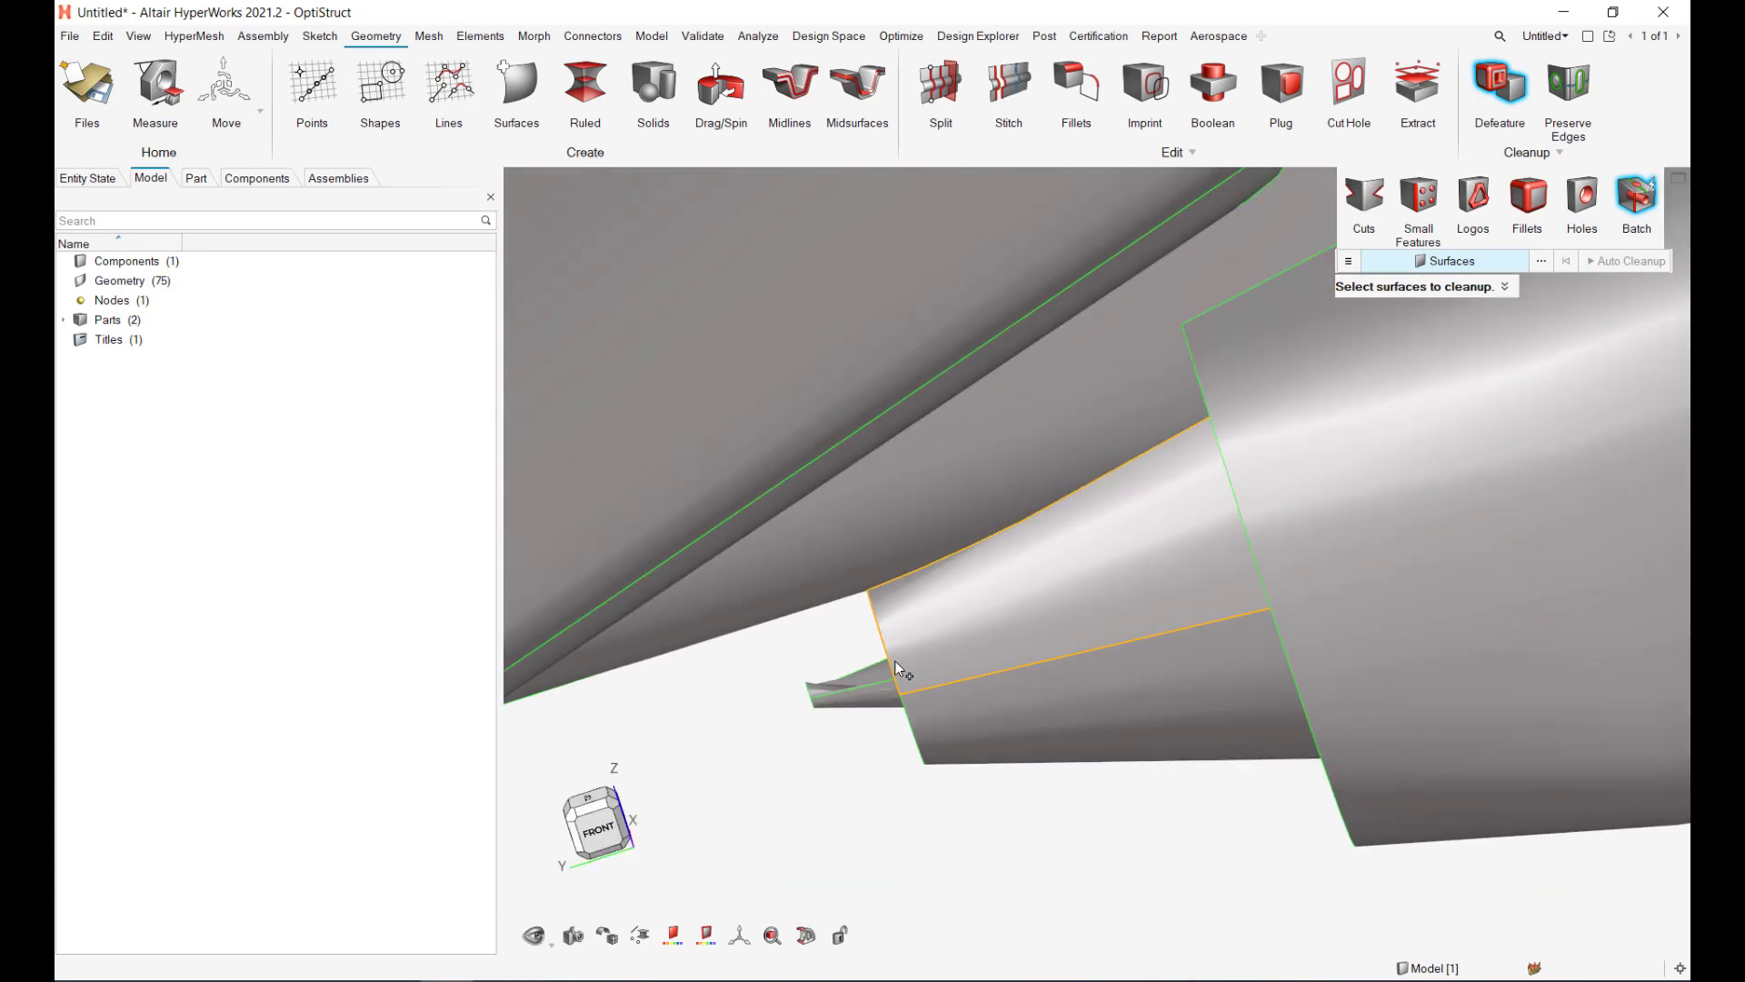
Step: Undo the cleanup, clear Allow T-connections in Options, and rerun Auto Cleanup
key("ctrl+z")
scroll(1127, 687, "down", 7)
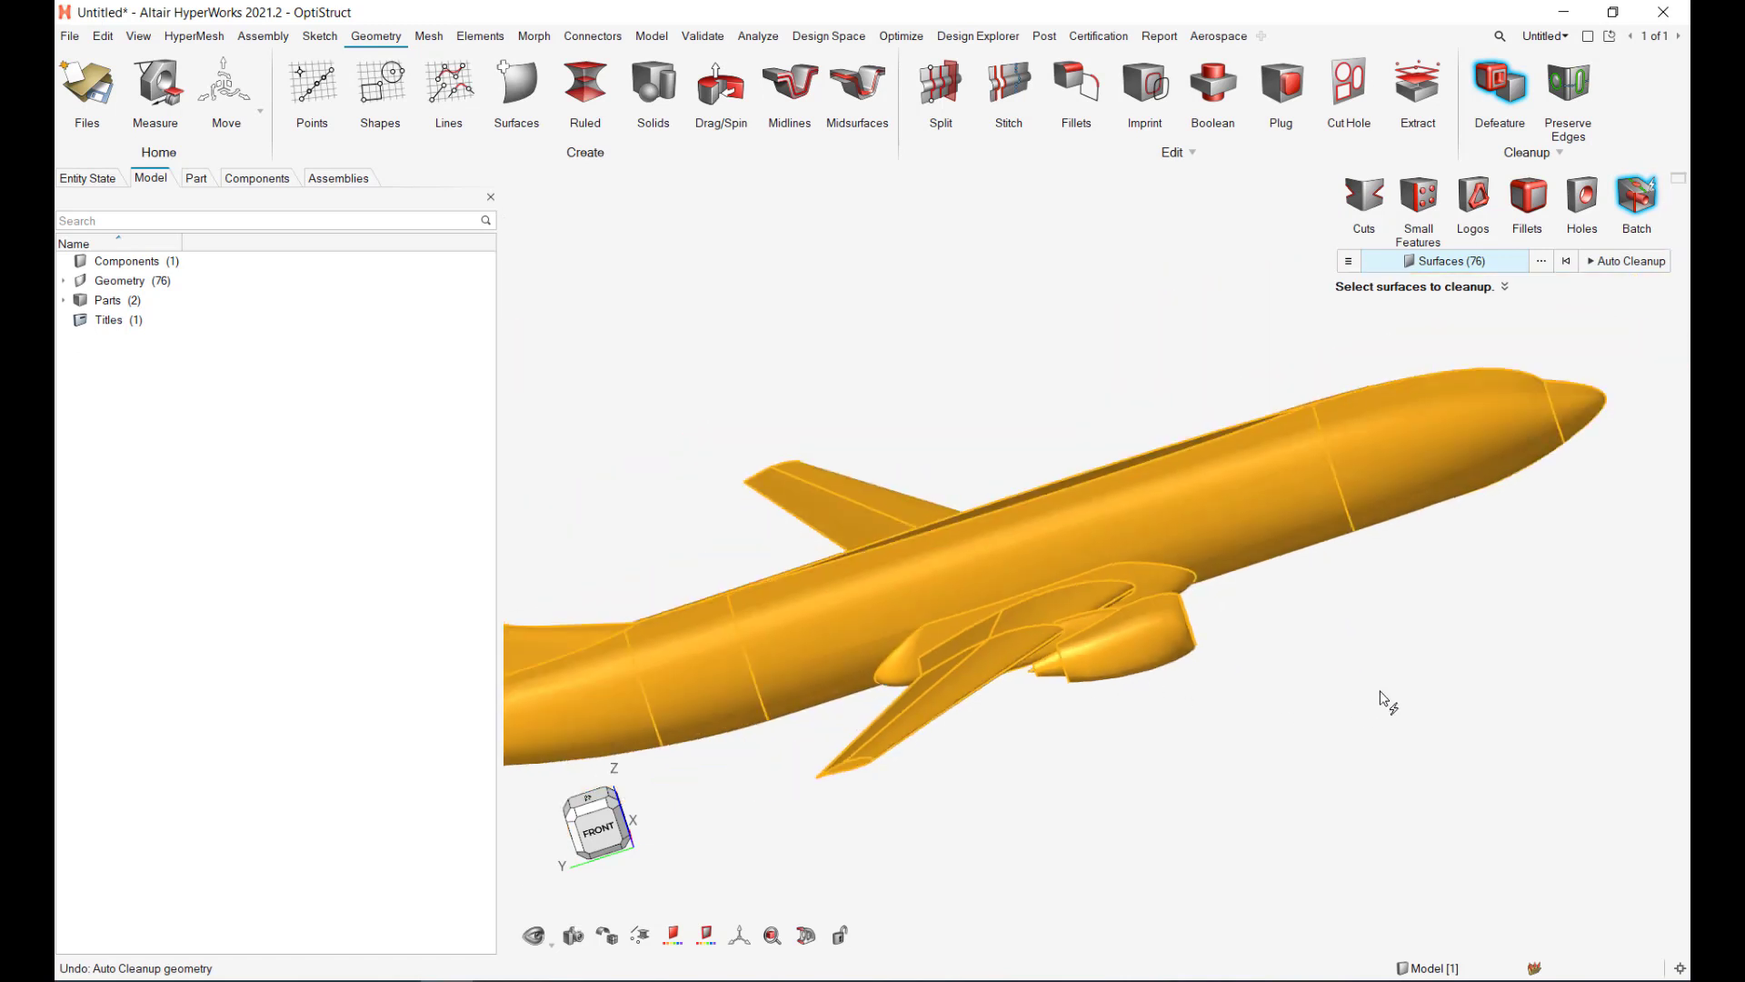
left_click(1349, 262)
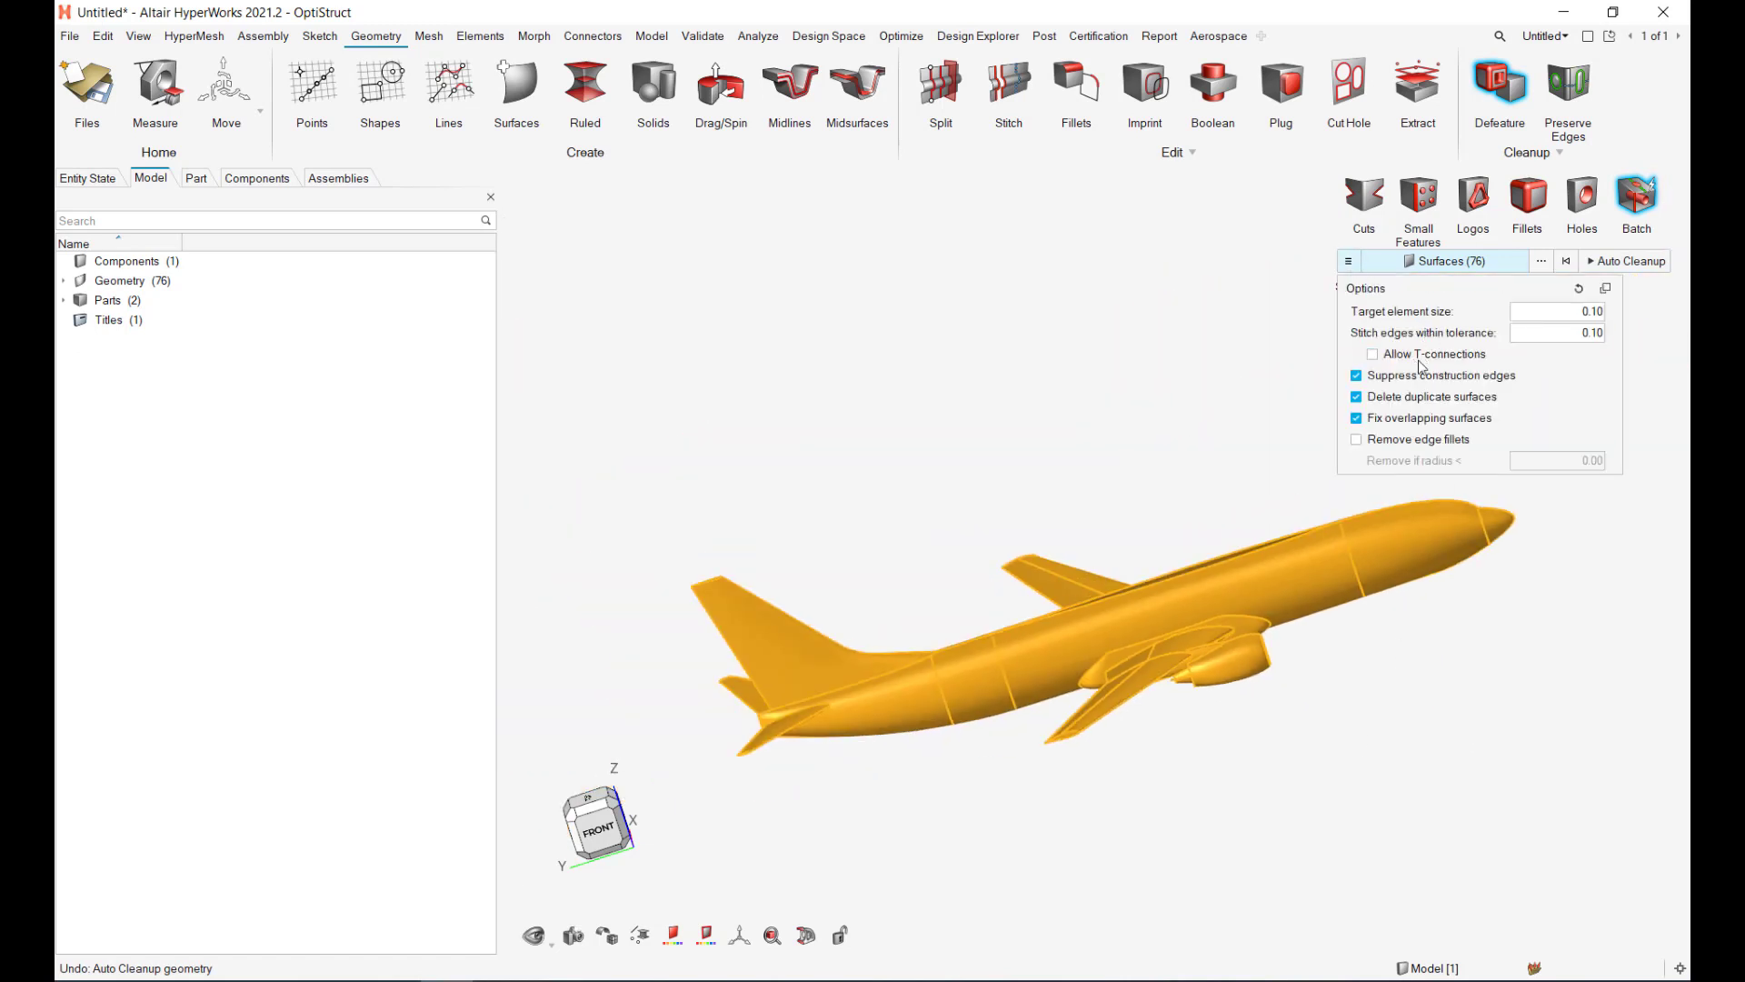
left_click(1617, 263)
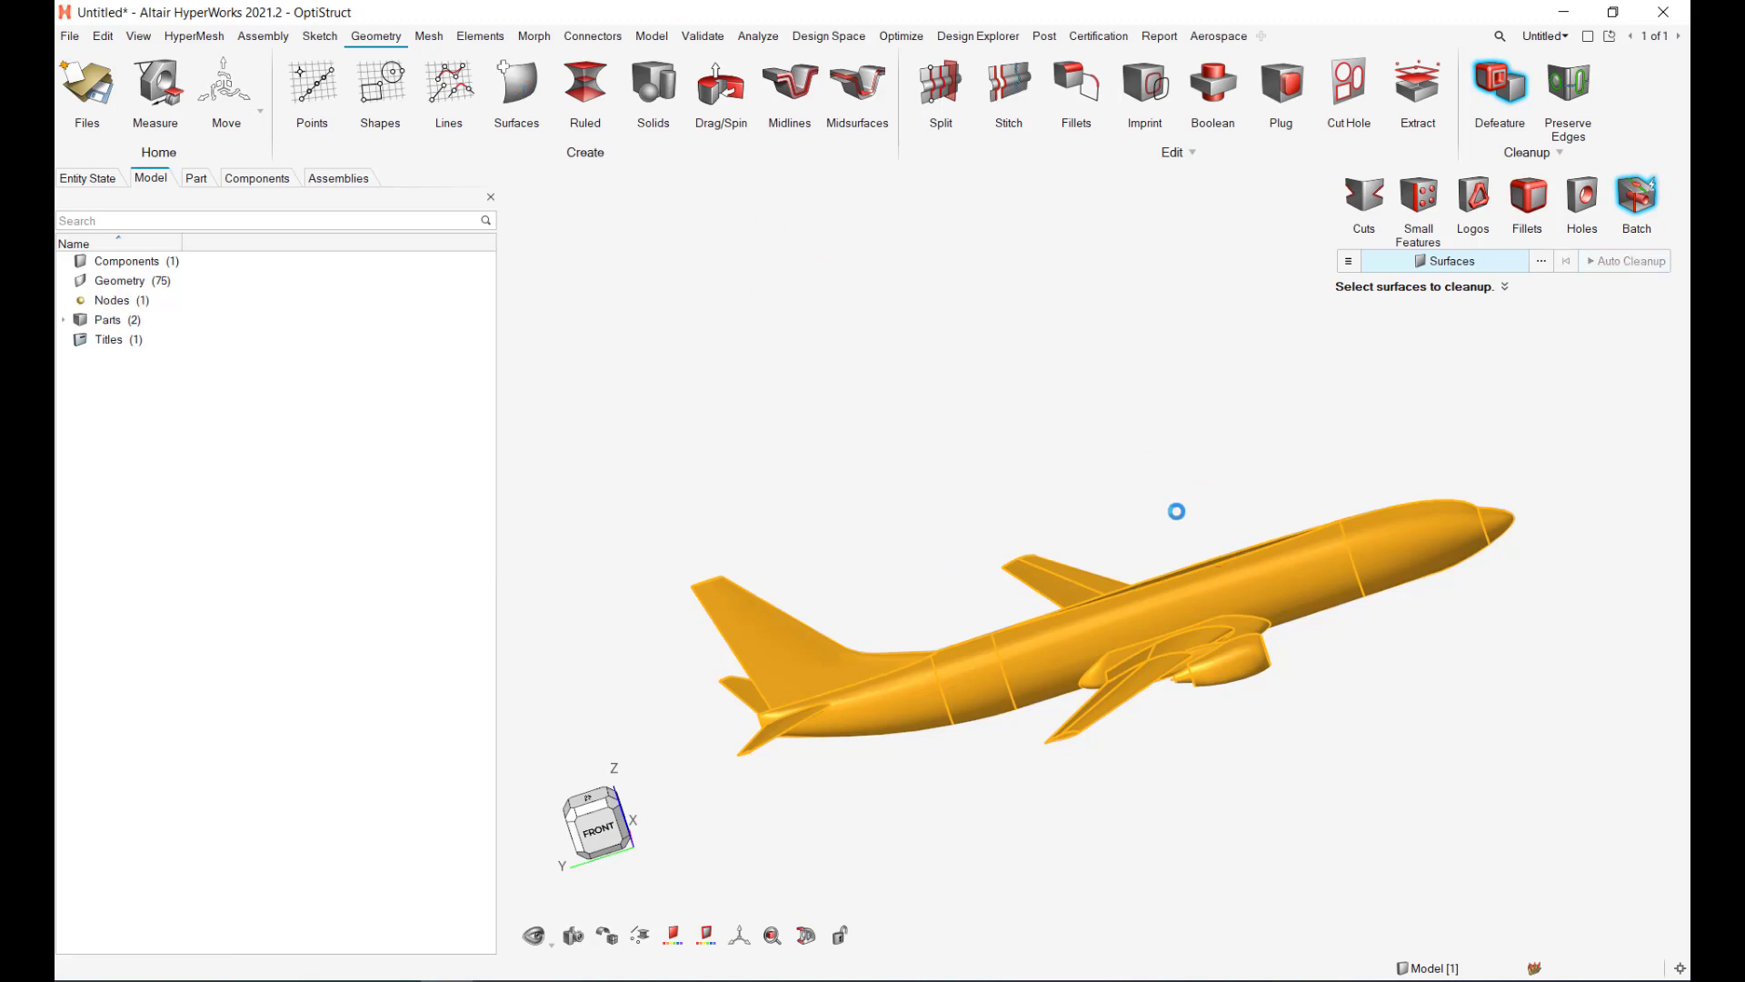
right_click_drag(989, 637, 1052, 602)
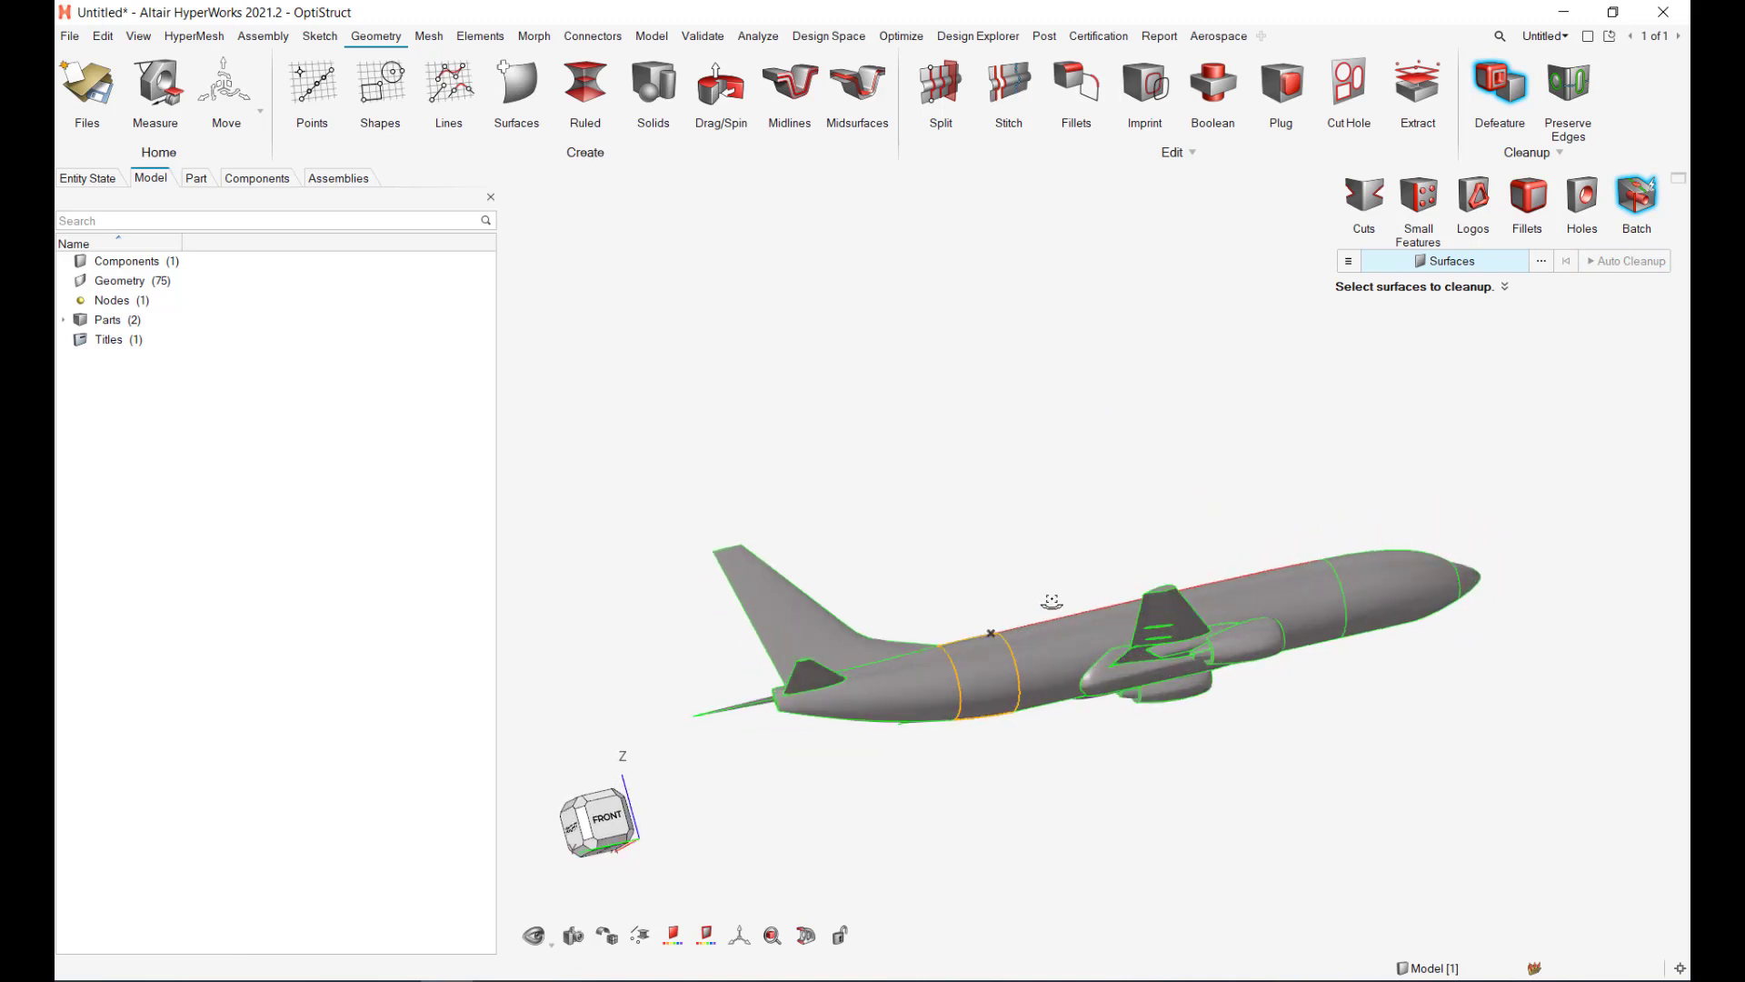
scroll(1227, 642, "up", 10)
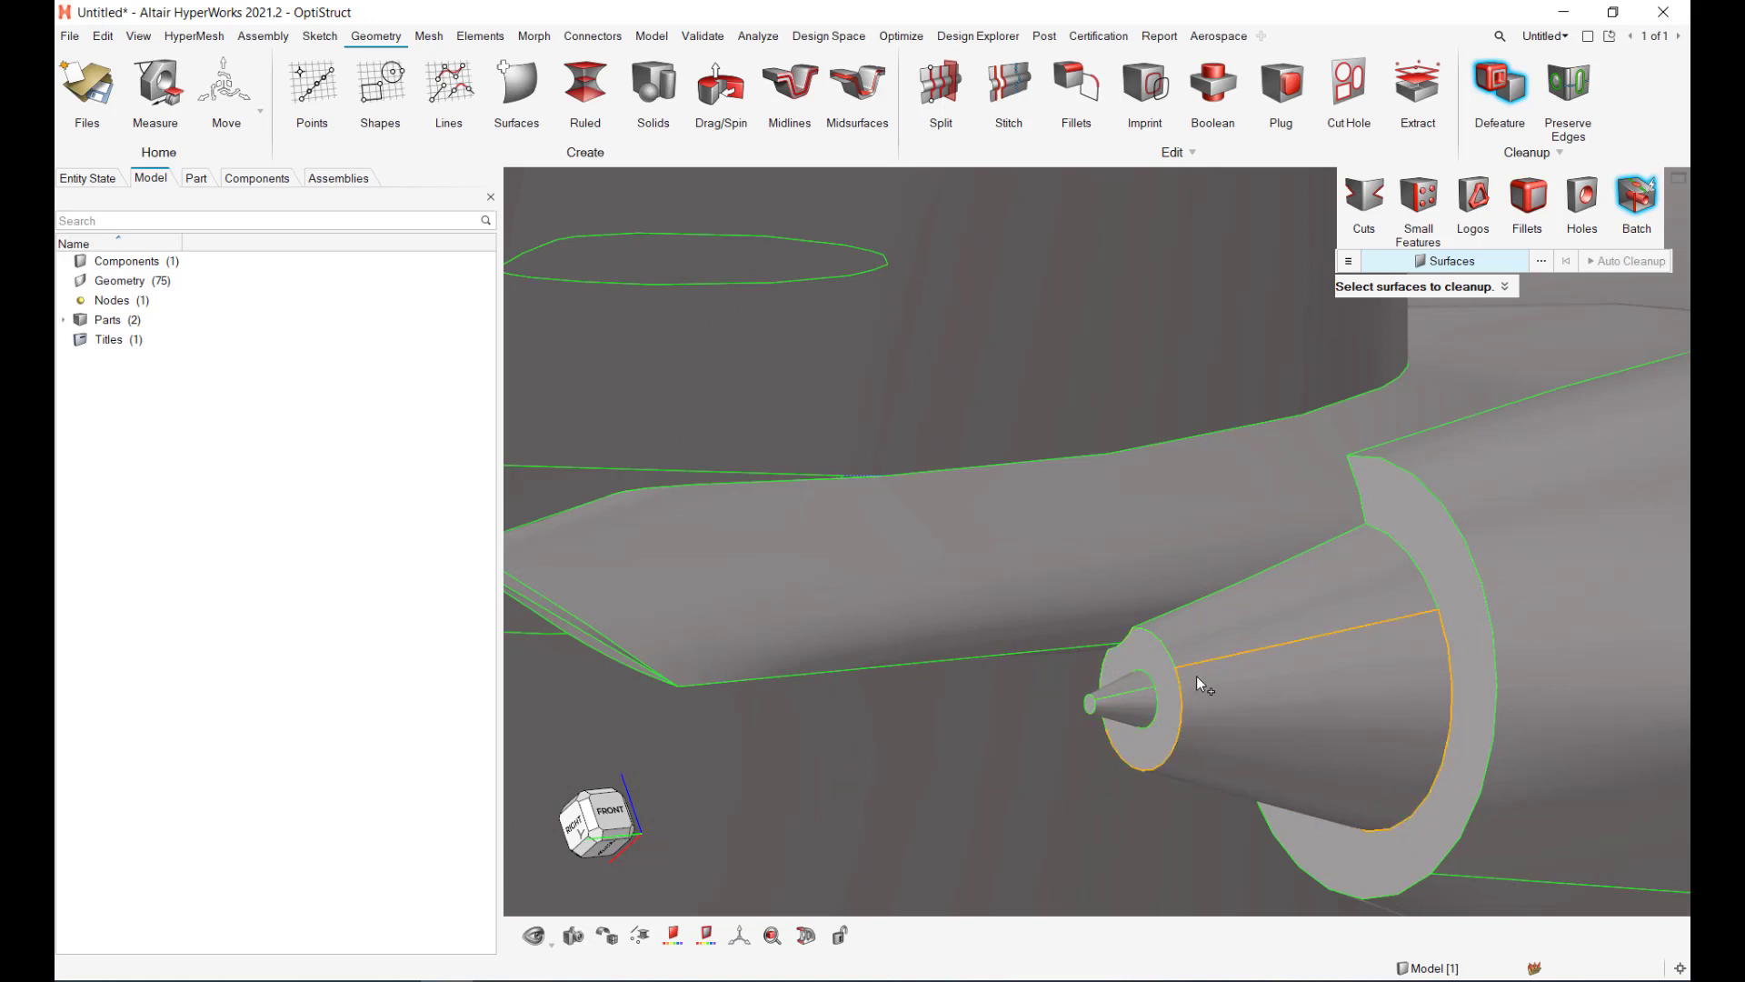
scroll(1208, 624, "down", 10)
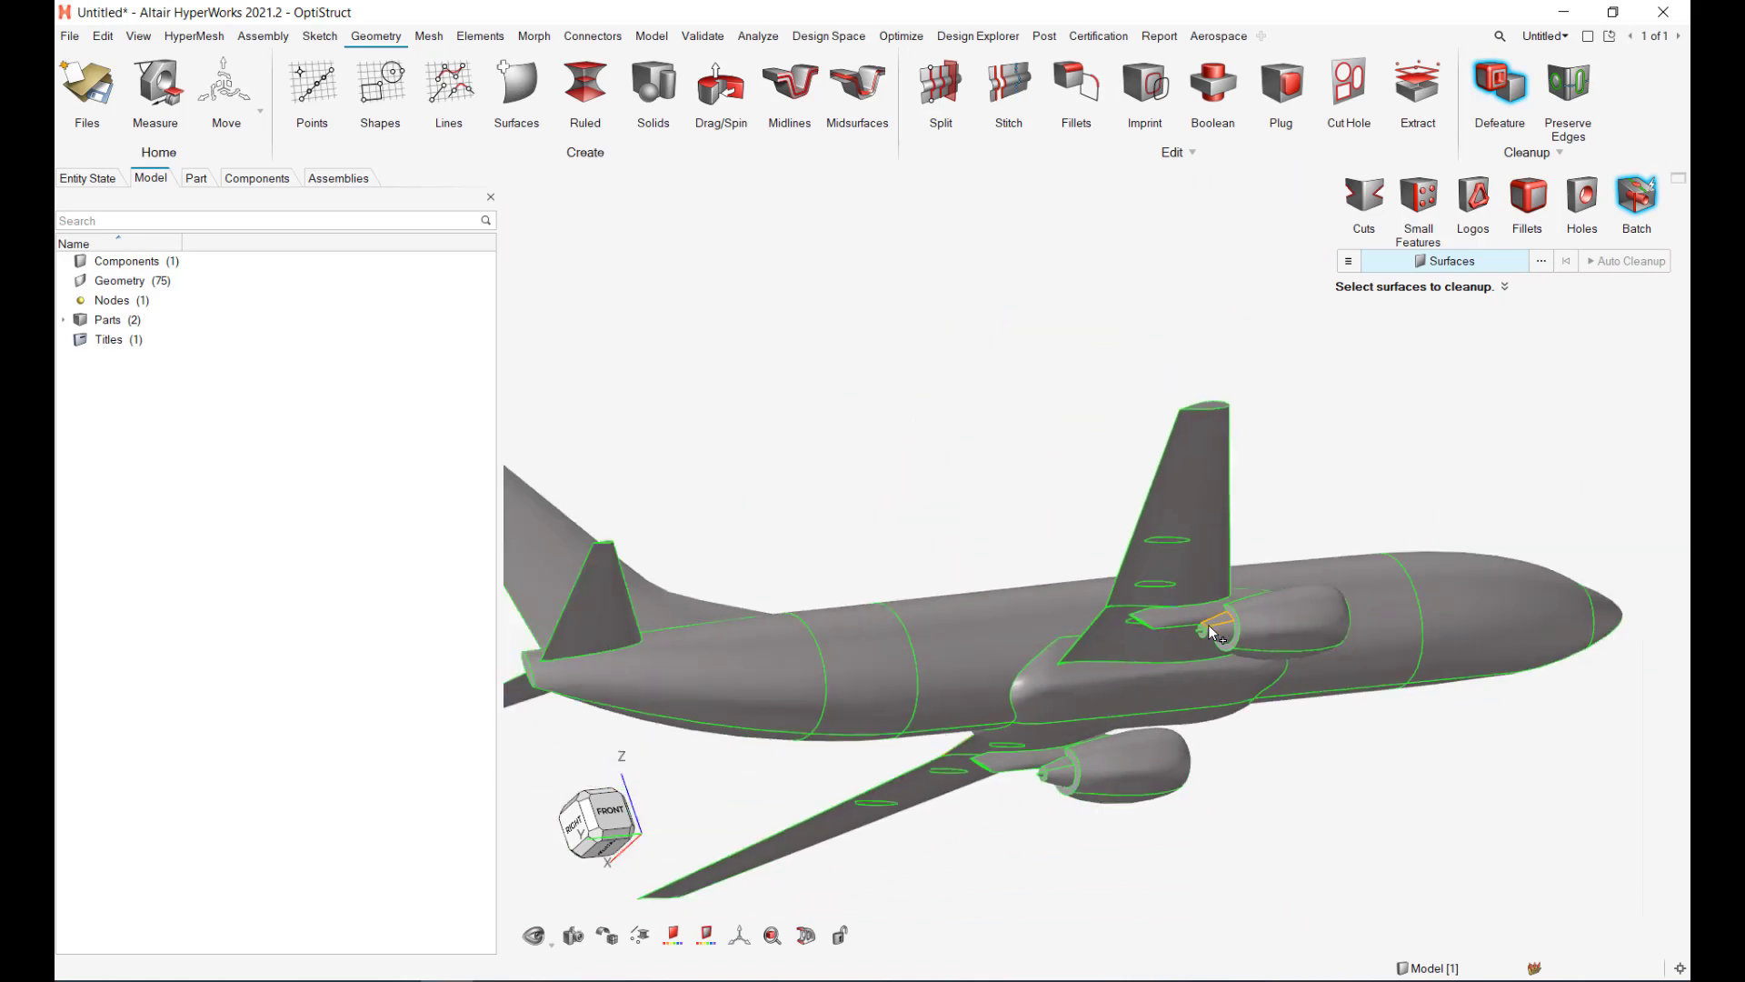
middle_click_drag(1199, 663, 1081, 671)
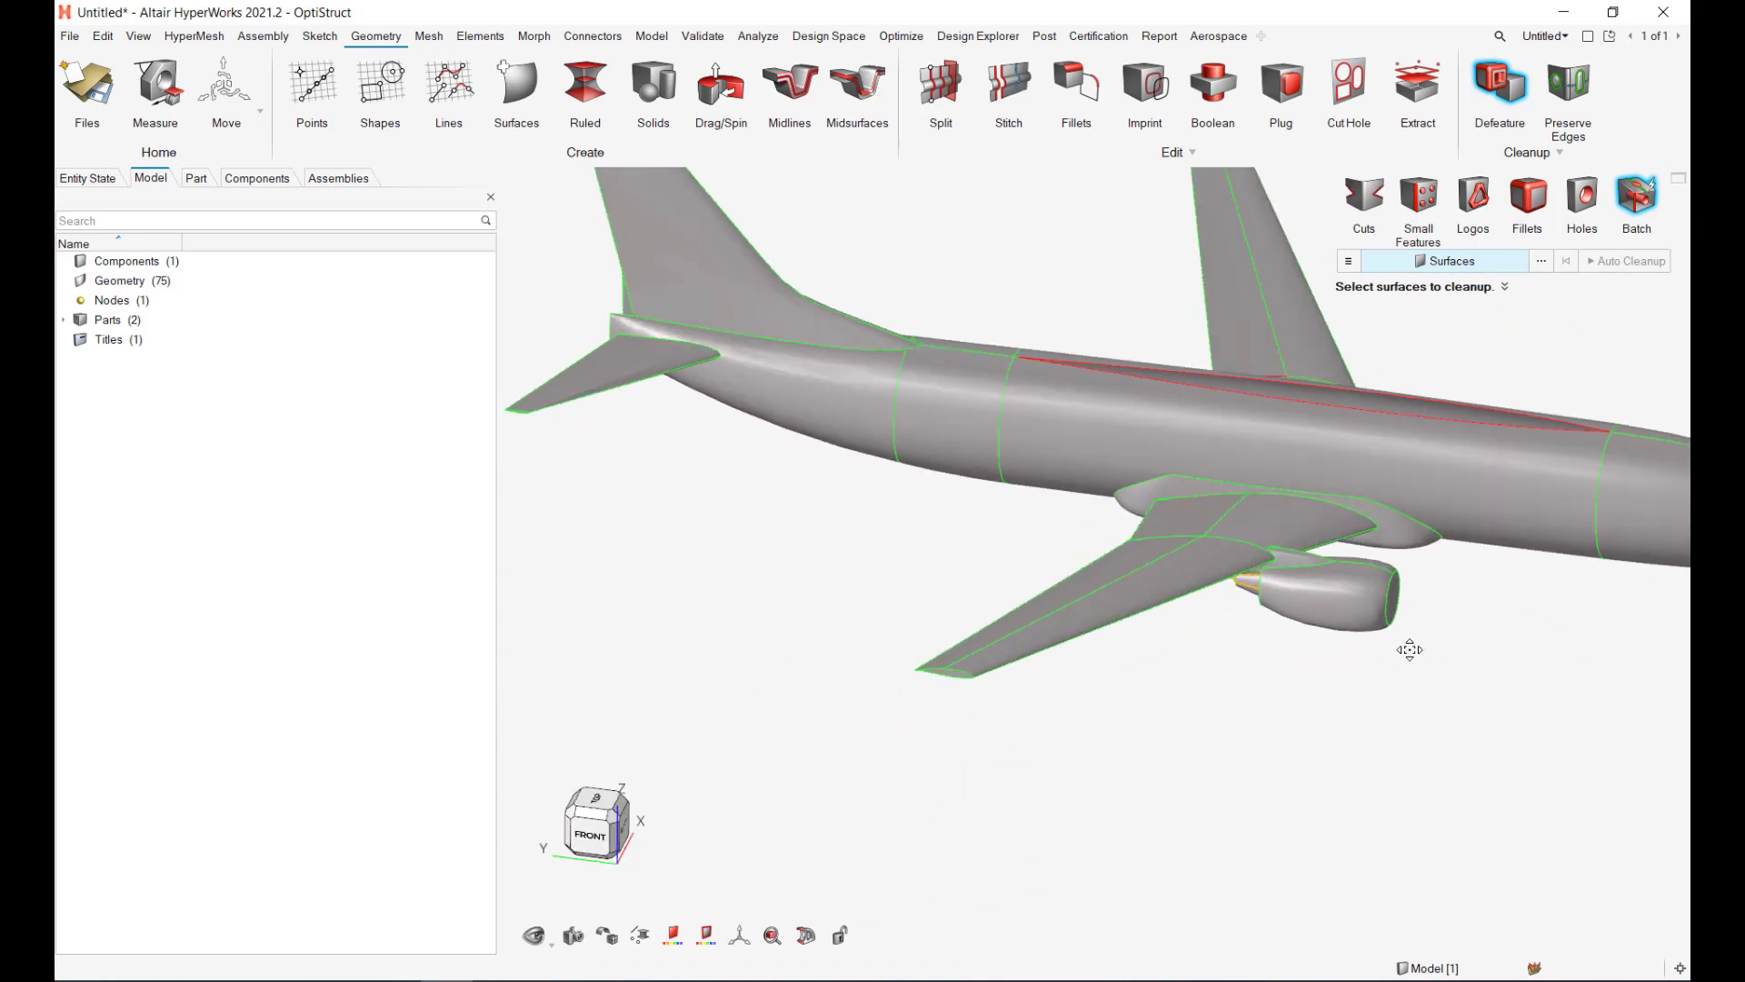
right_click_drag(1409, 651, 1002, 746)
middle_click_drag(1156, 510, 978, 434)
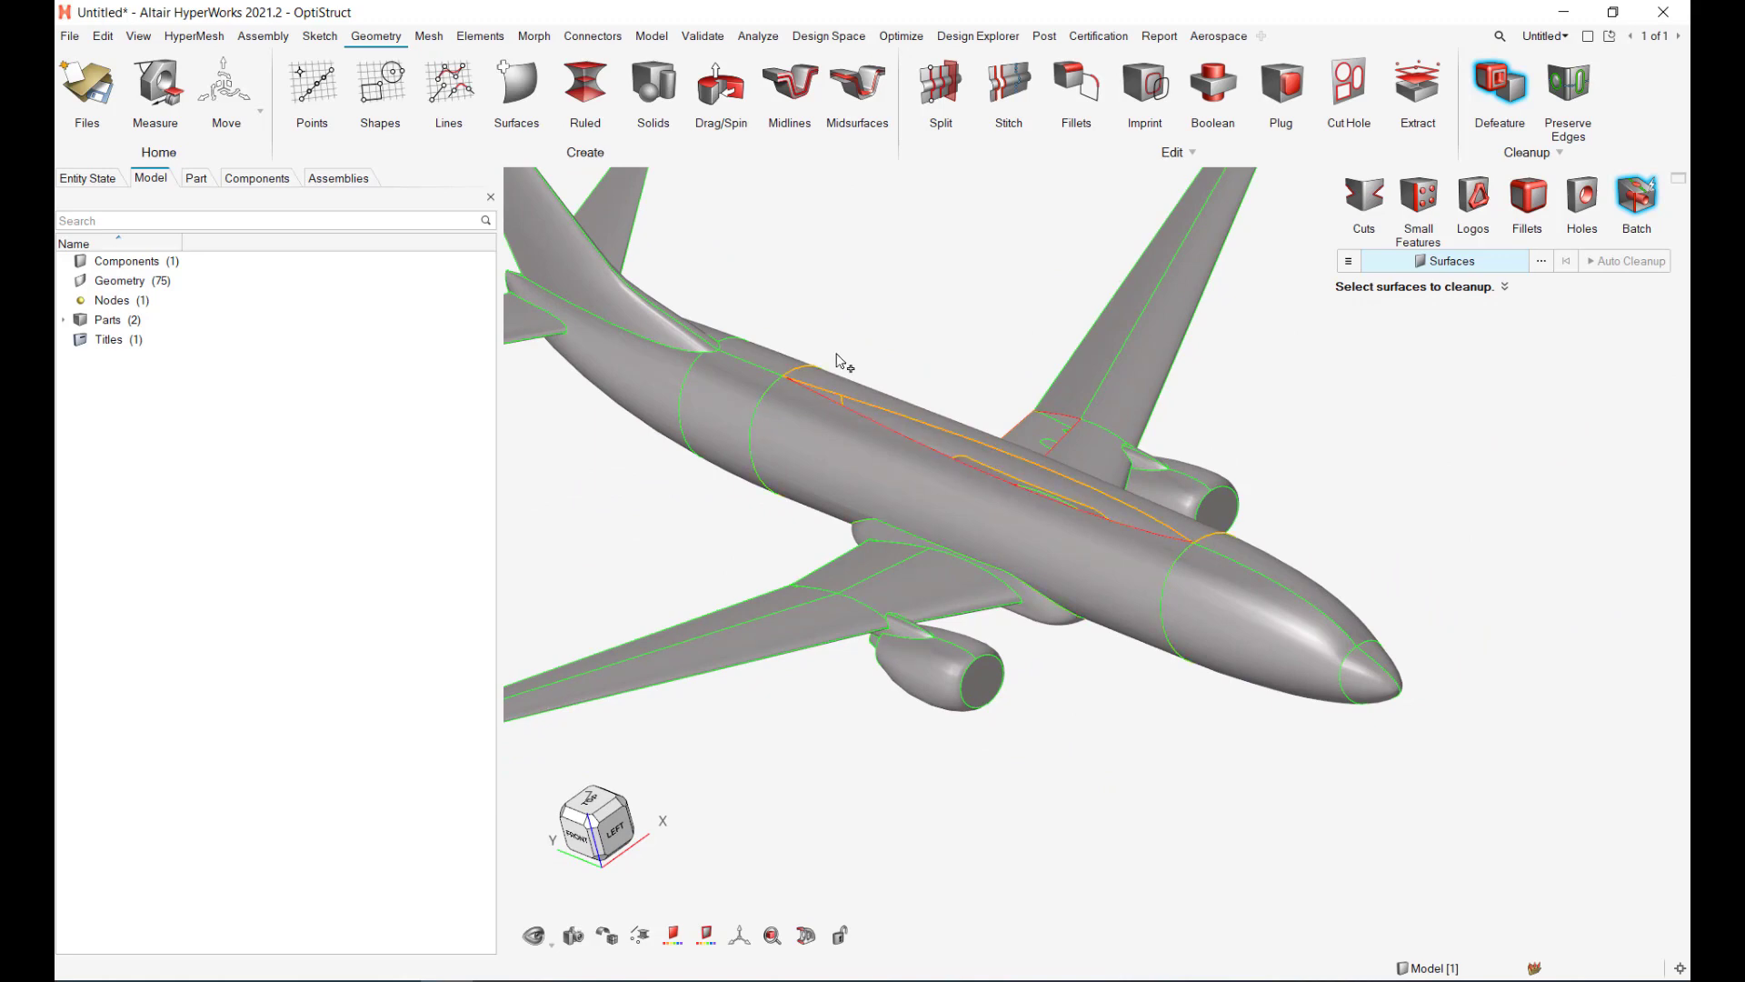
right_click_drag(992, 373, 895, 401)
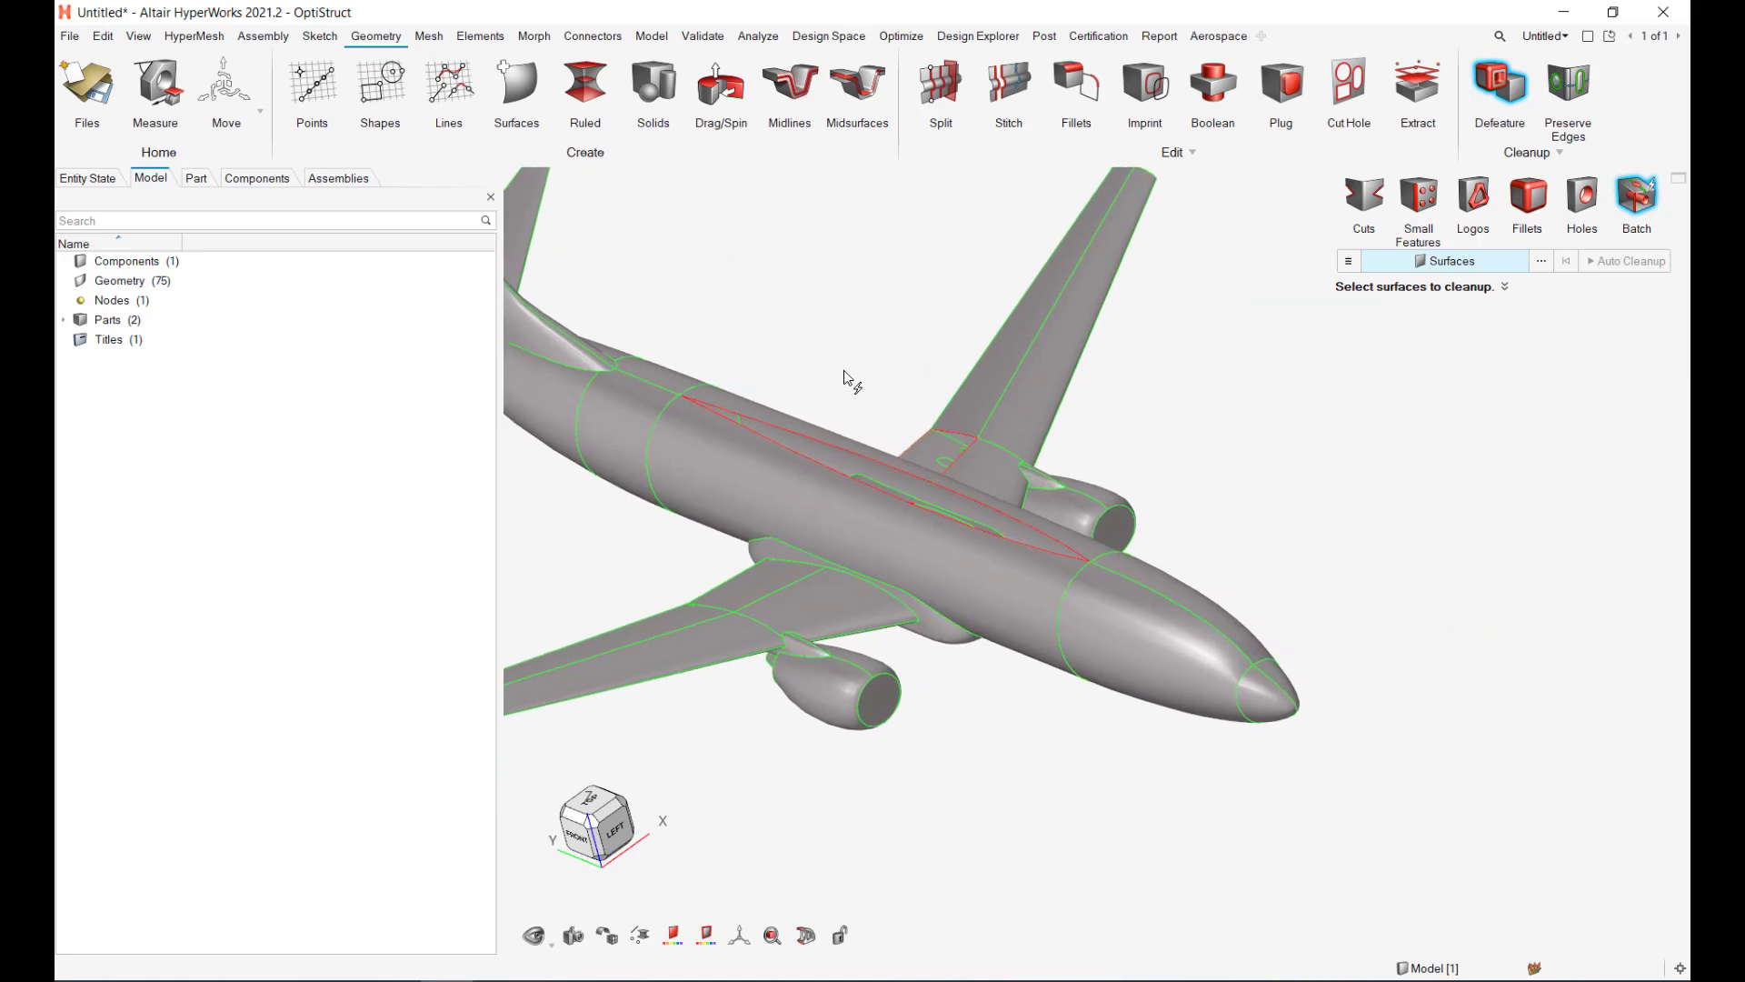
middle_click_drag(927, 363, 892, 300)
right_click_drag(892, 300, 1012, 423)
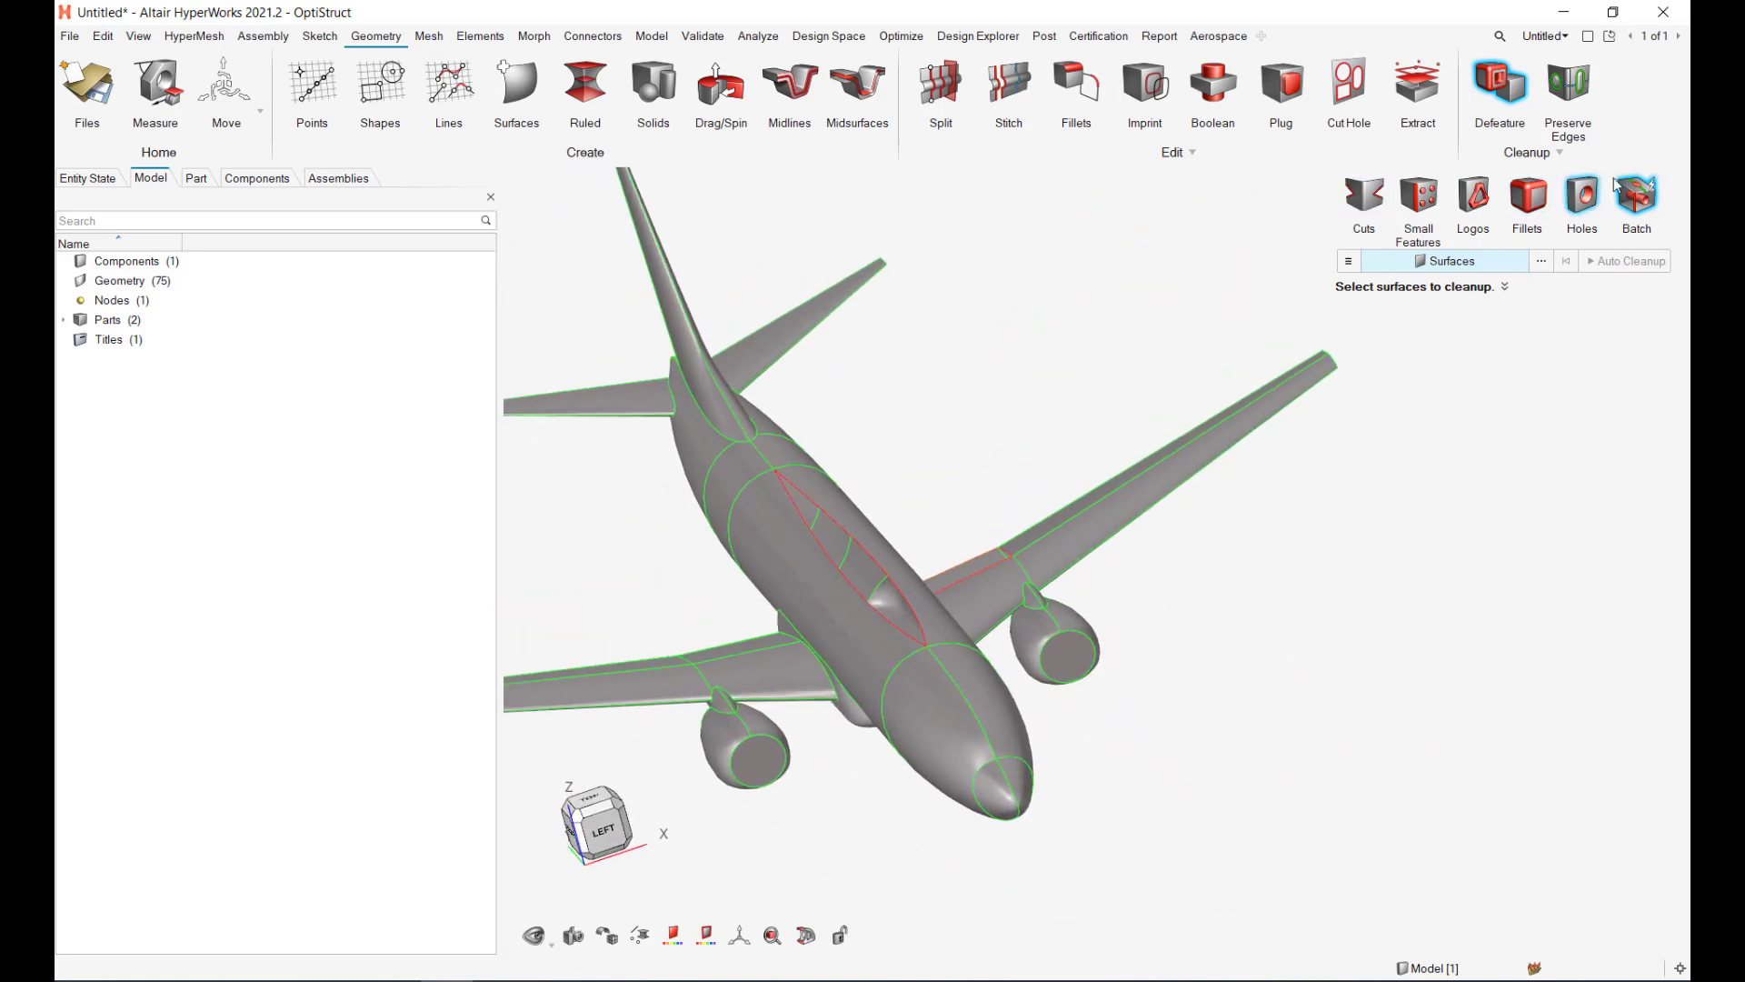
right_click_drag(1111, 352, 1469, 391)
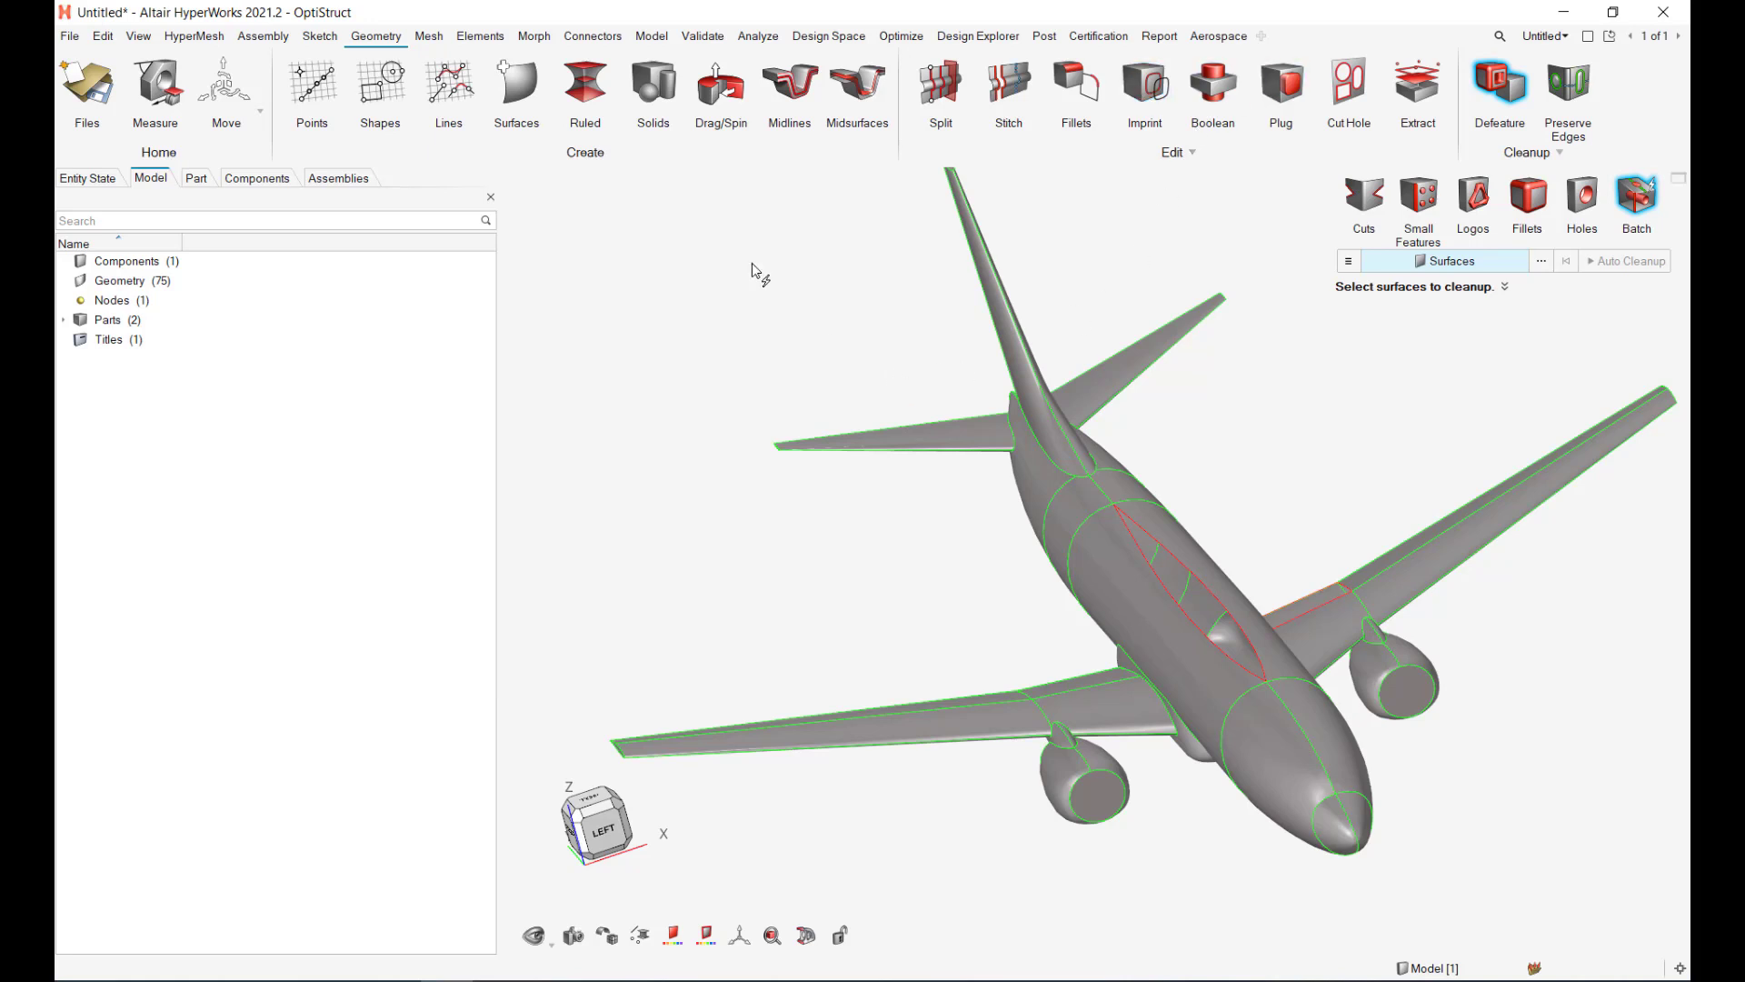
mouse_move(791, 588)
left_mouse_down("ctrl")
mouse_move(806, 525)
mouse_move(797, 540)
left_mouse_up("ctrl")
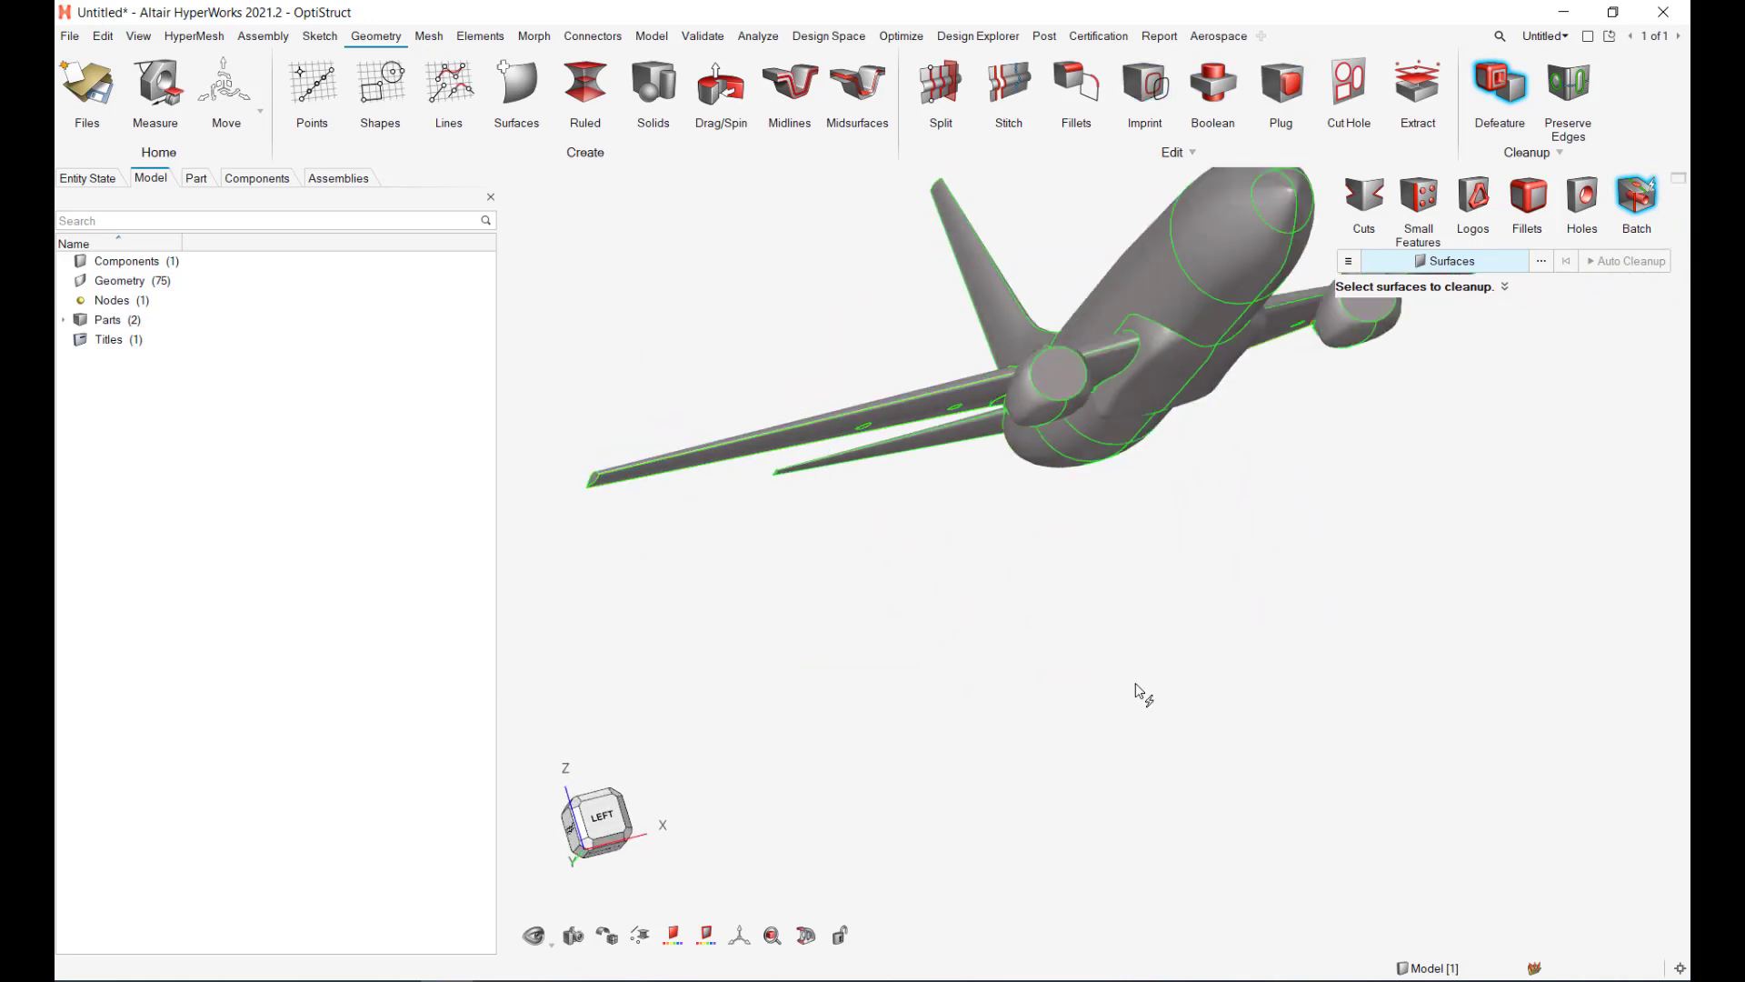
left_click_drag(1137, 683, 1246, 634, "ctrl")
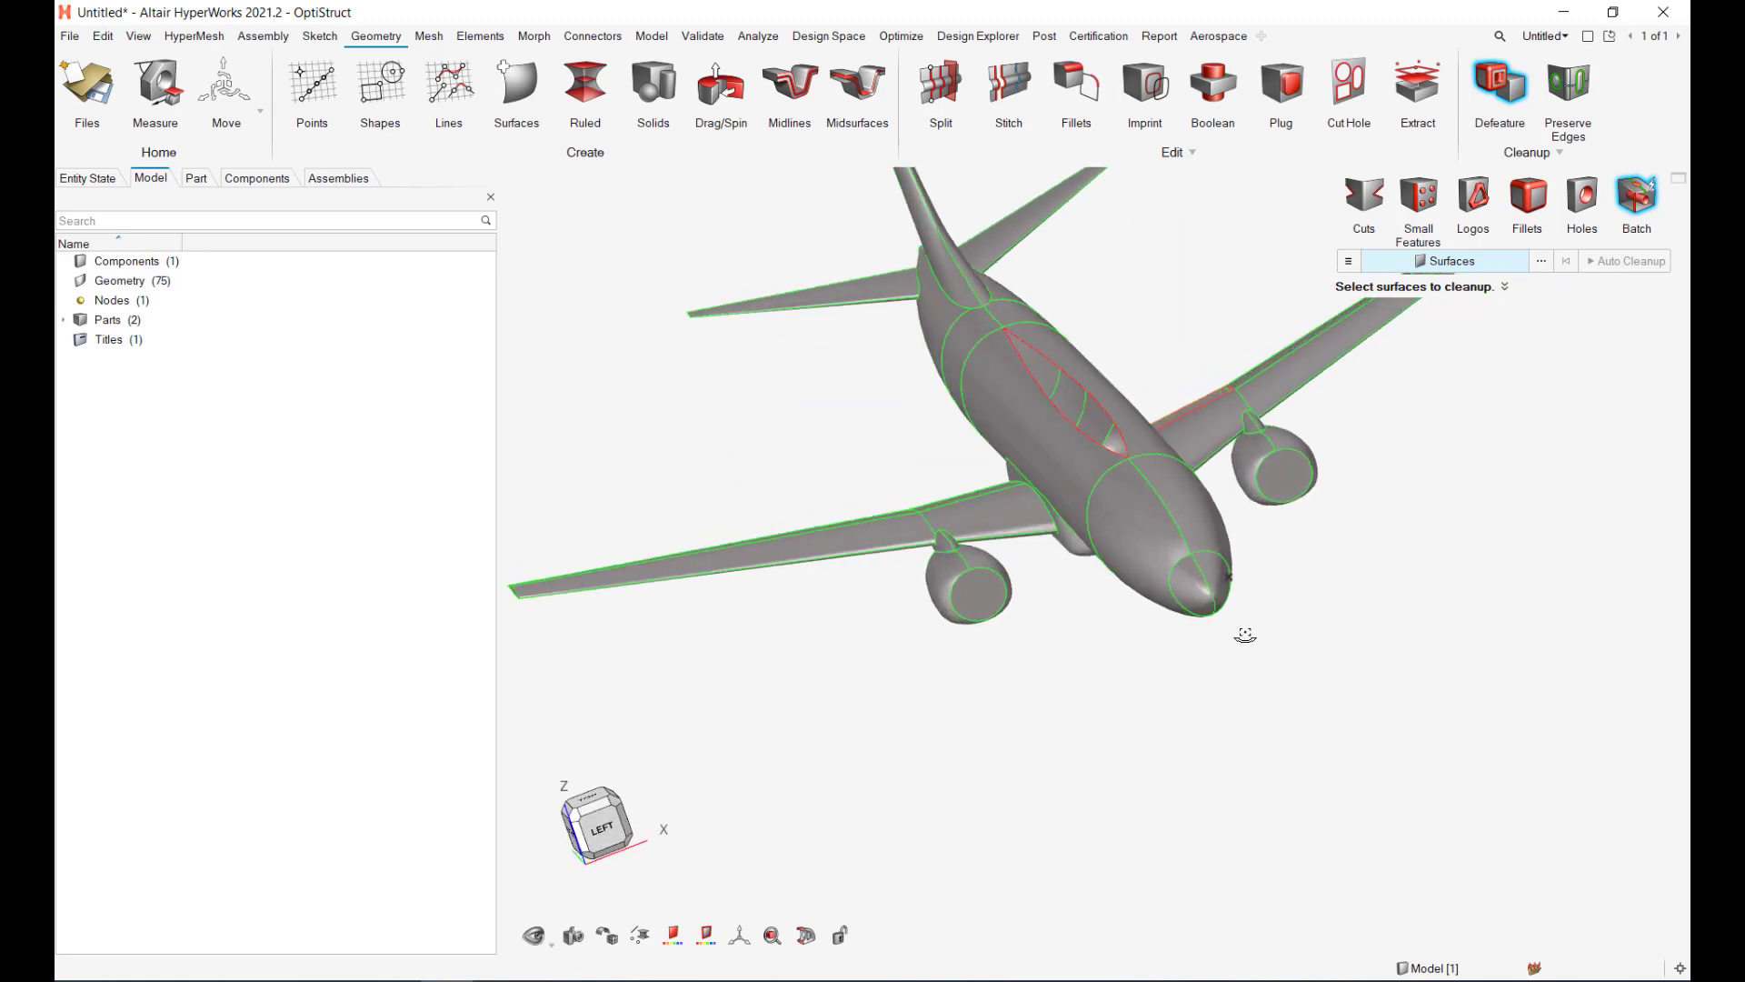